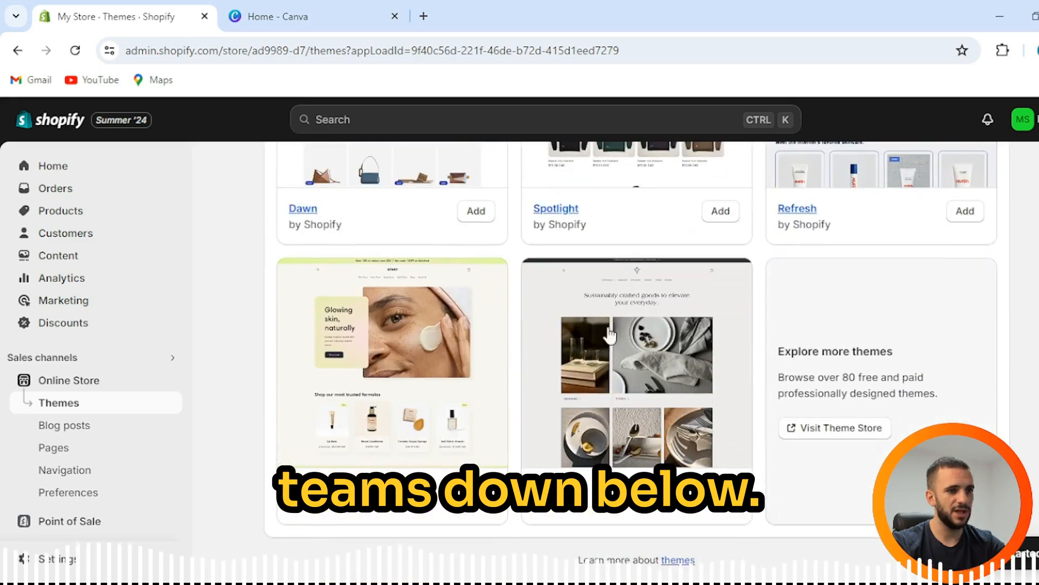
Open the Dawn theme in the theme editor for customization.
scroll(498, 334, up, 4)
scroll(635, 308, up, 1)
scroll(635, 307, down, 1)
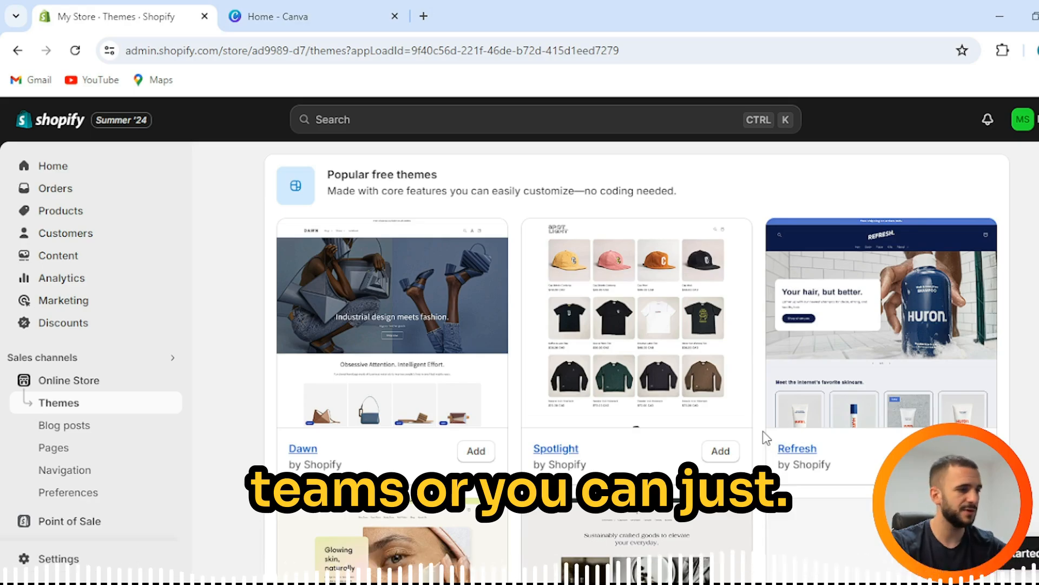
scroll(761, 429, up, 6)
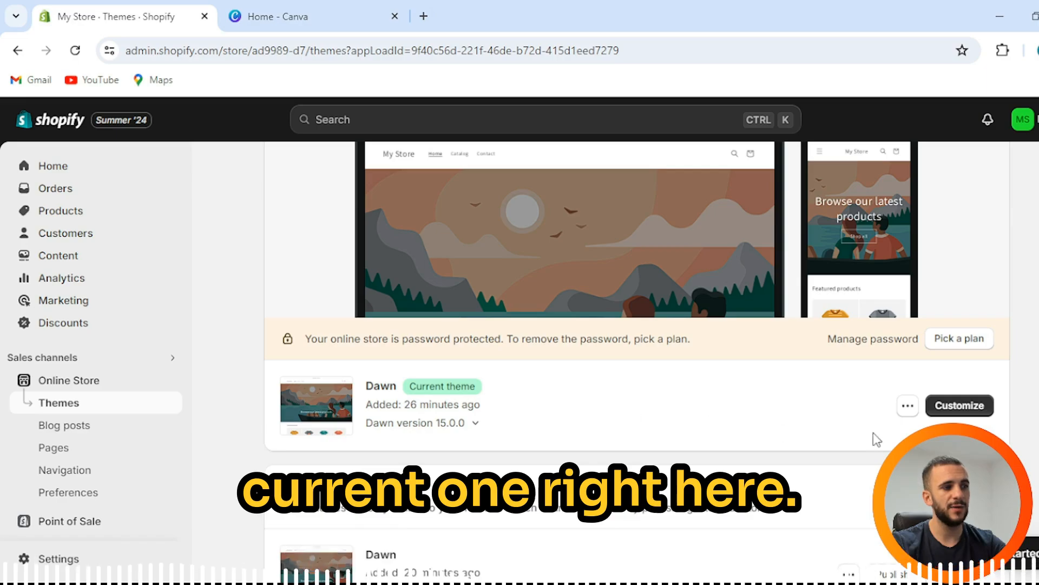
click(960, 406)
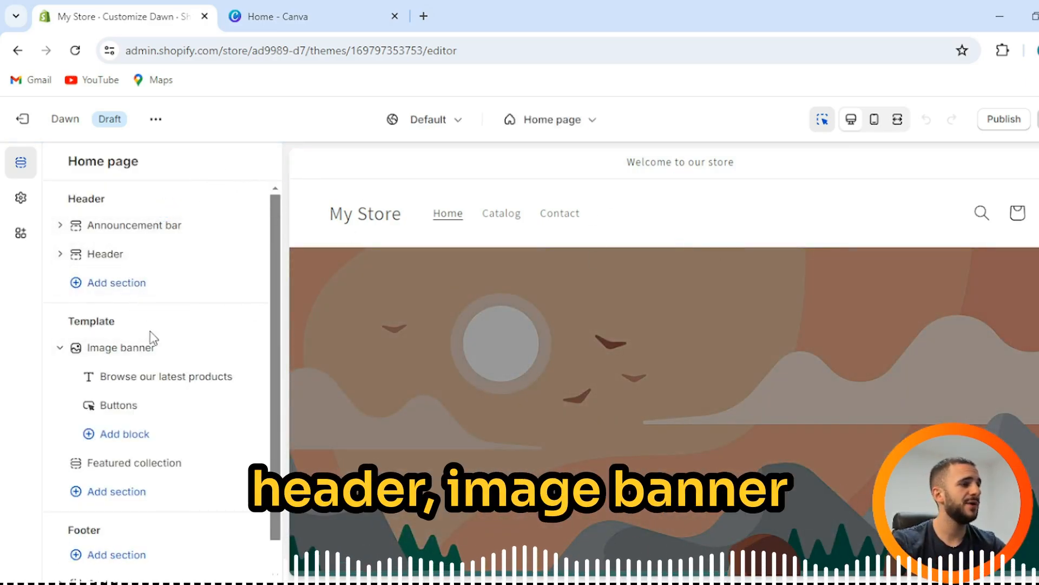
Open the settings of the home page's Image banner section.
mouse_move(155, 348)
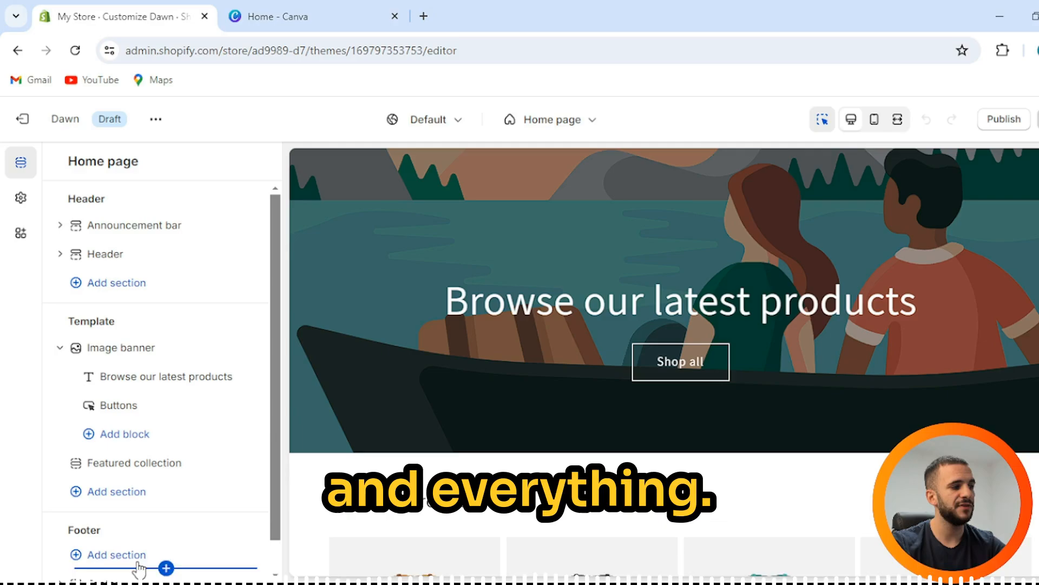
scroll(488, 203, up, 2)
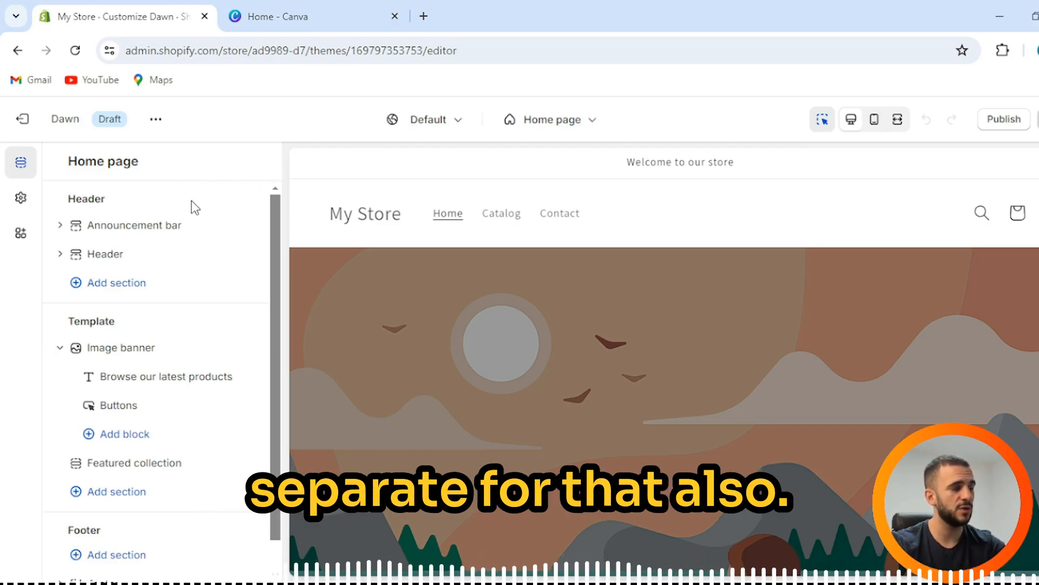
click(104, 348)
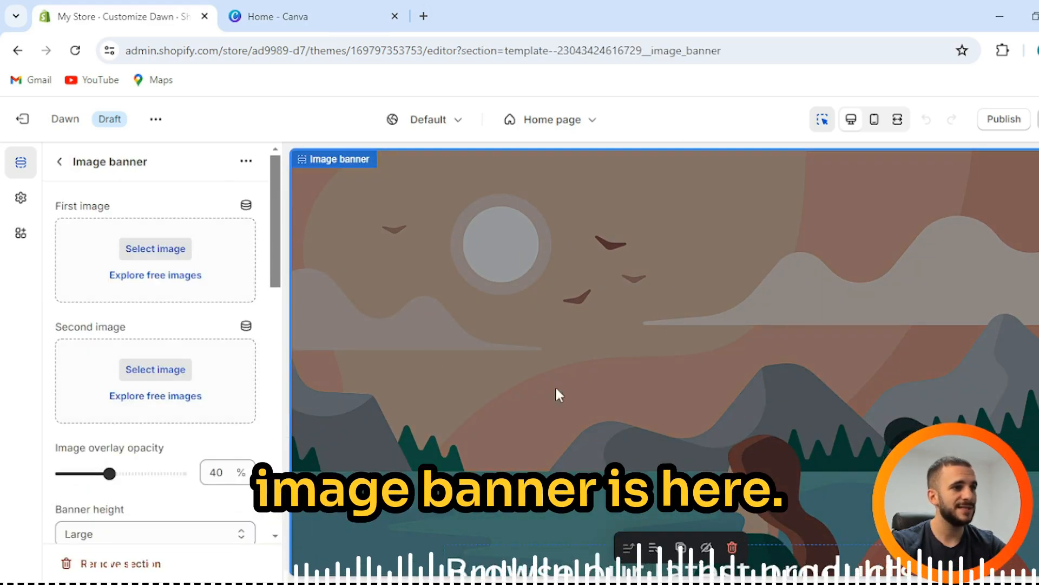
scroll(618, 287, down, 5)
scroll(582, 236, up, 10)
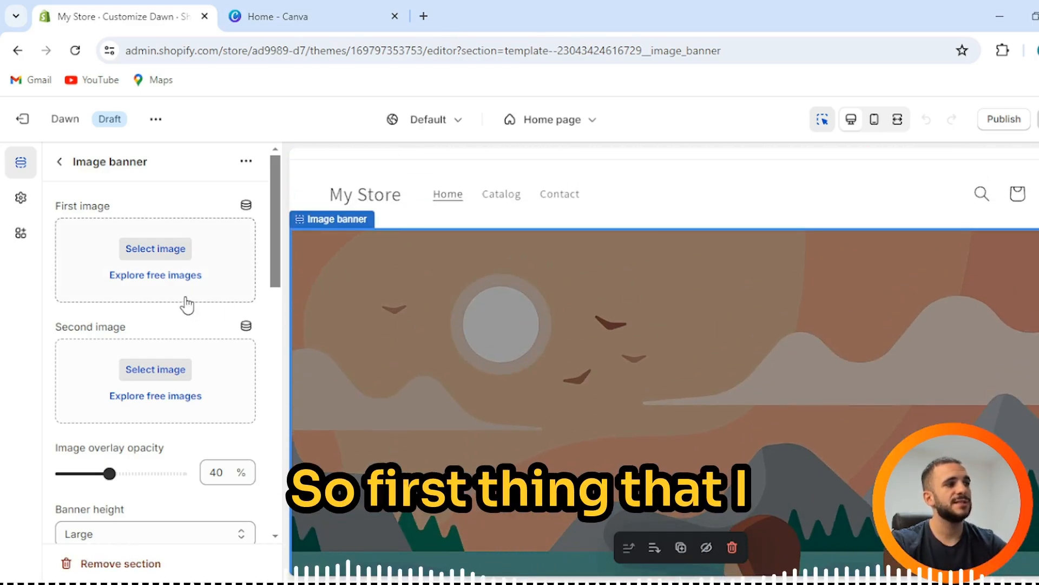
Try a golden sunlit landscape from the free stock images as the banner's first image, then leave the editor without saving.
click(165, 276)
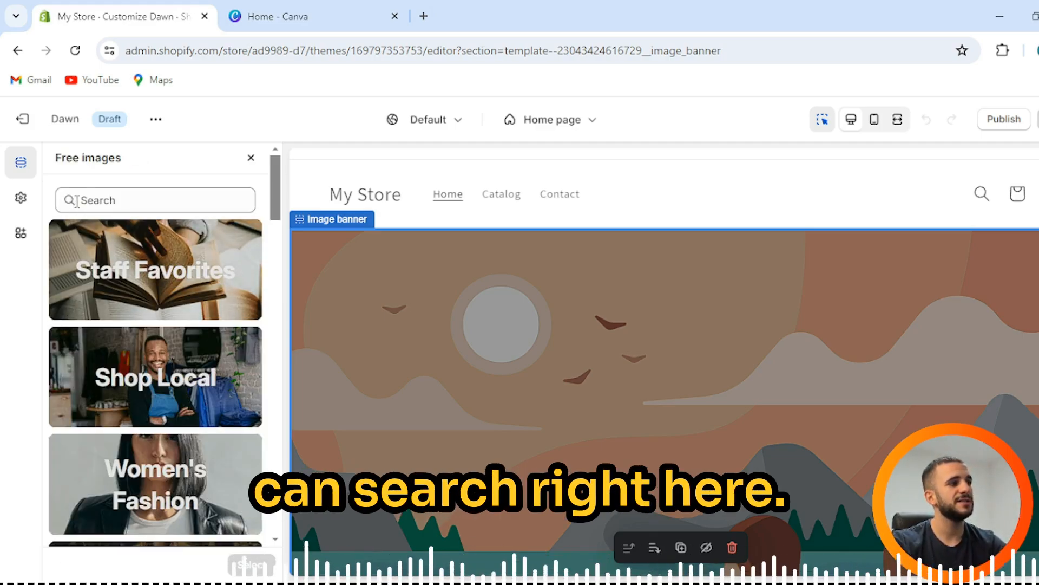
click(170, 202)
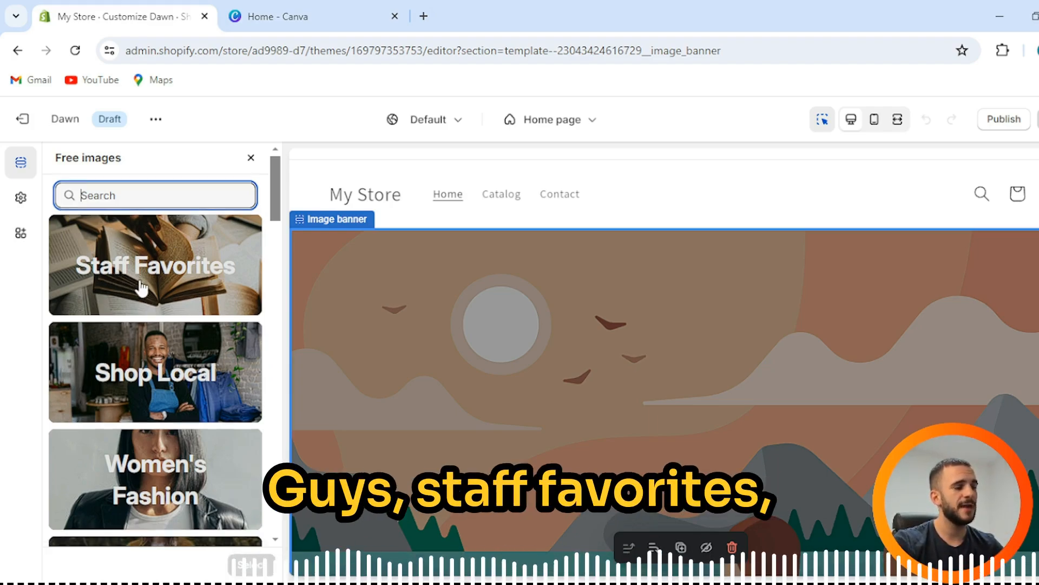
scroll(141, 287, down, 5)
scroll(186, 331, down, 7)
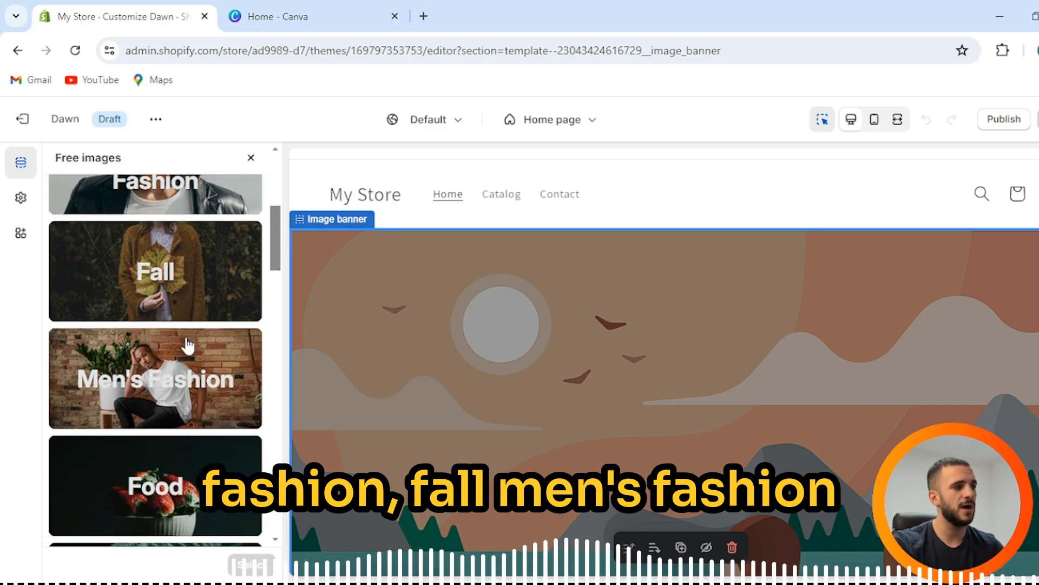
click(175, 380)
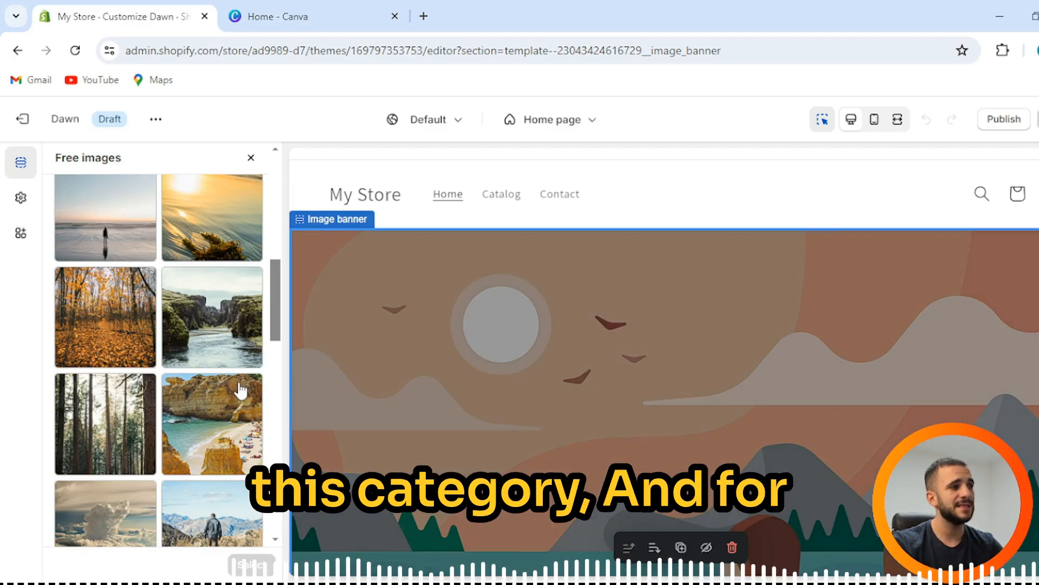
click(210, 234)
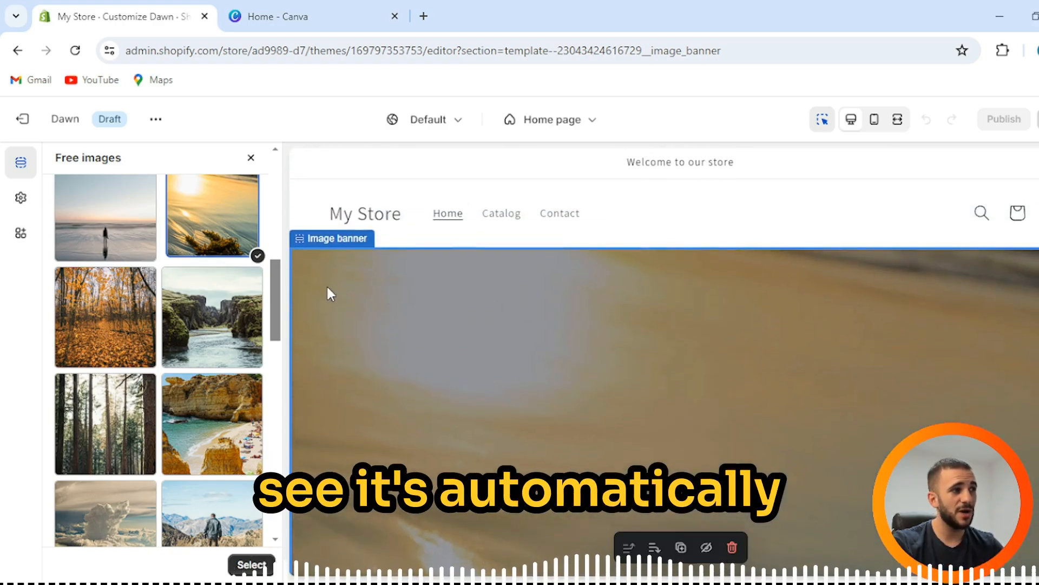
scroll(263, 541, up, 4)
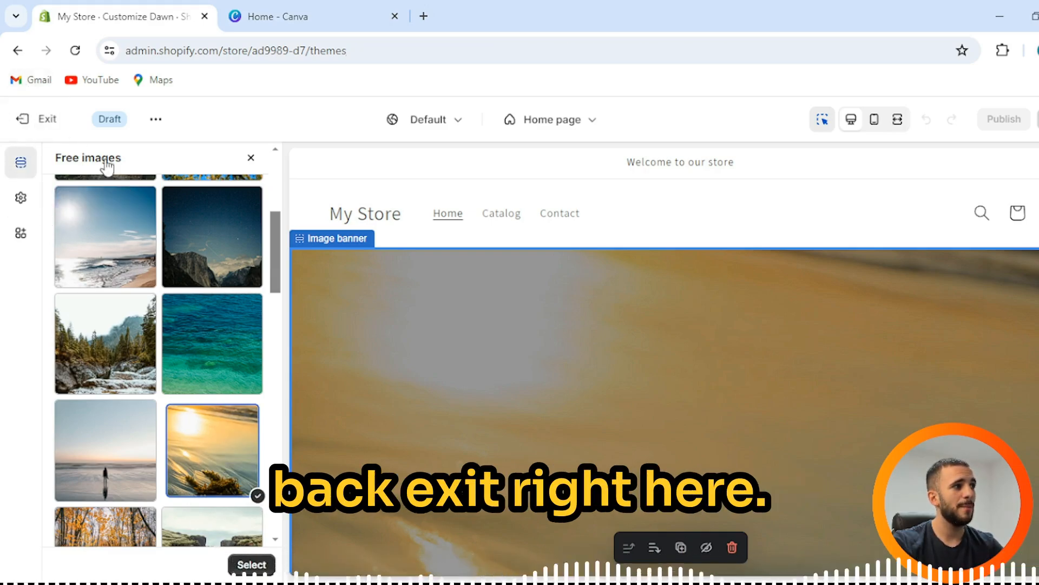
click(21, 119)
Reopen the theme editor for the live Dawn theme and show its Image banner settings.
scroll(473, 362, down, 4)
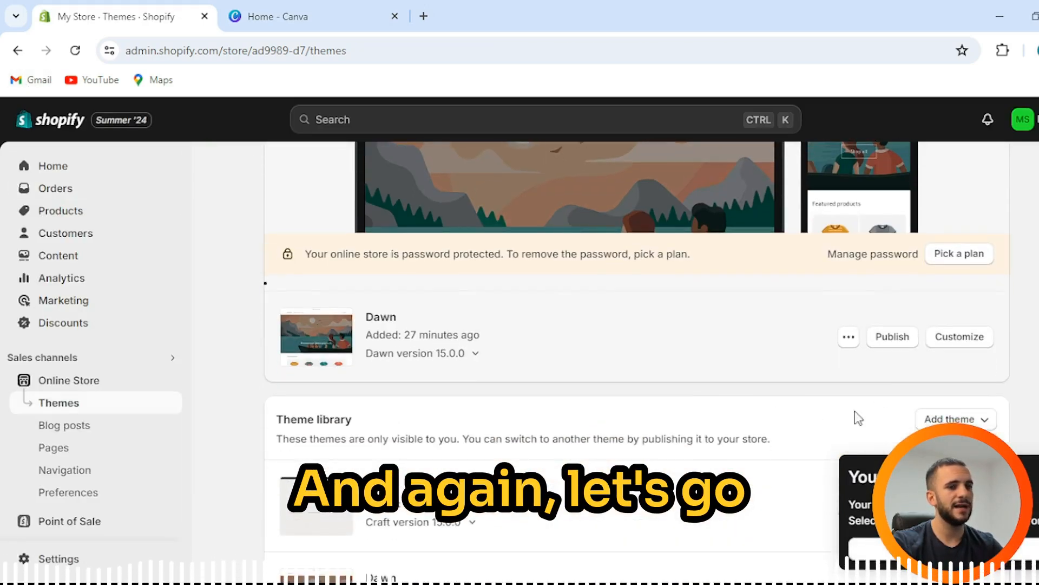
click(956, 337)
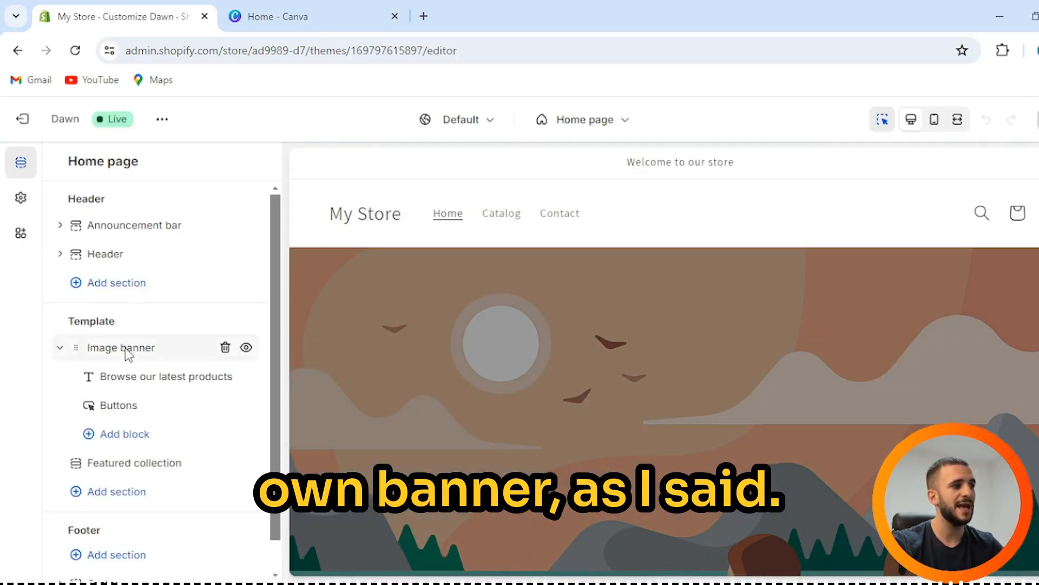
click(125, 348)
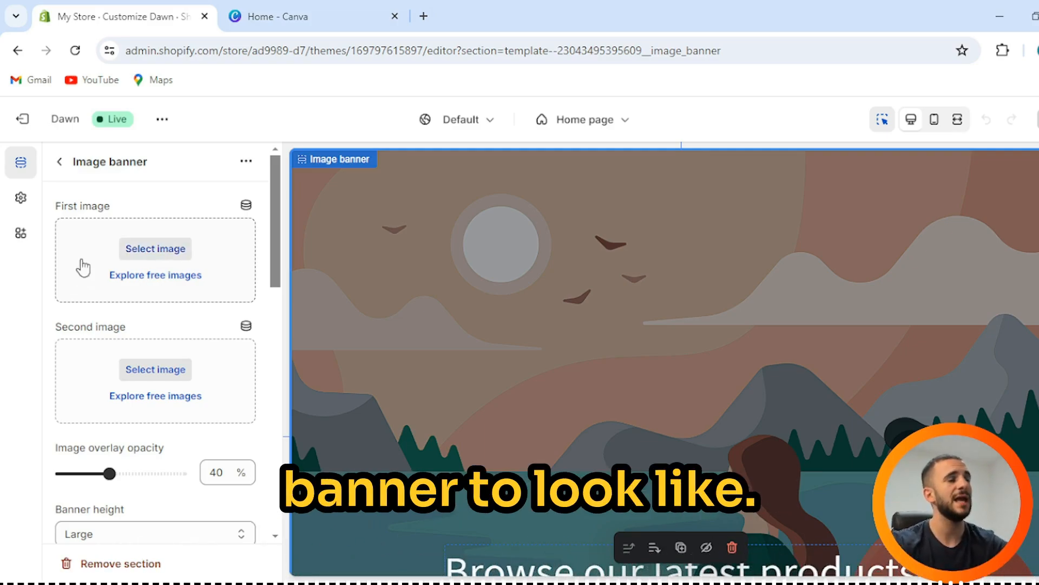
Switch to Canva, clear the old search text and search the templates for "shopify banner".
click(285, 8)
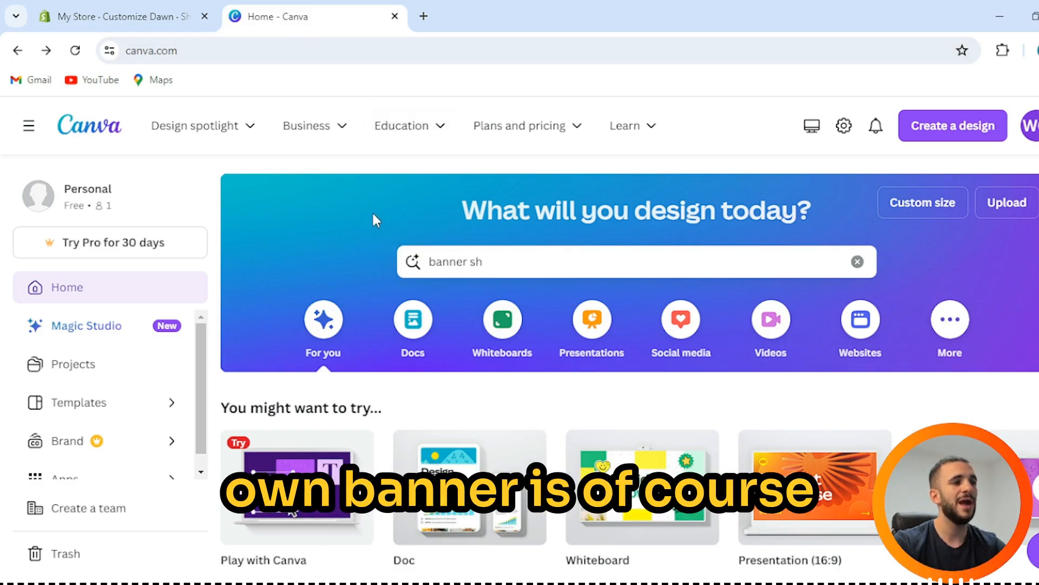
drag(496, 265, 271, 268)
key(BackSpace)
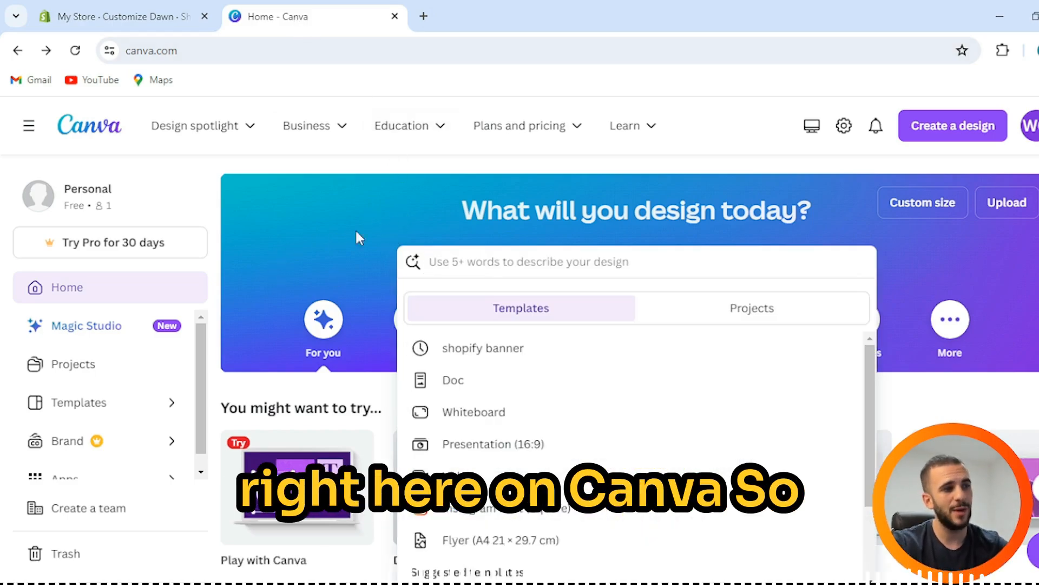
click(450, 210)
scroll(452, 207, down, 4)
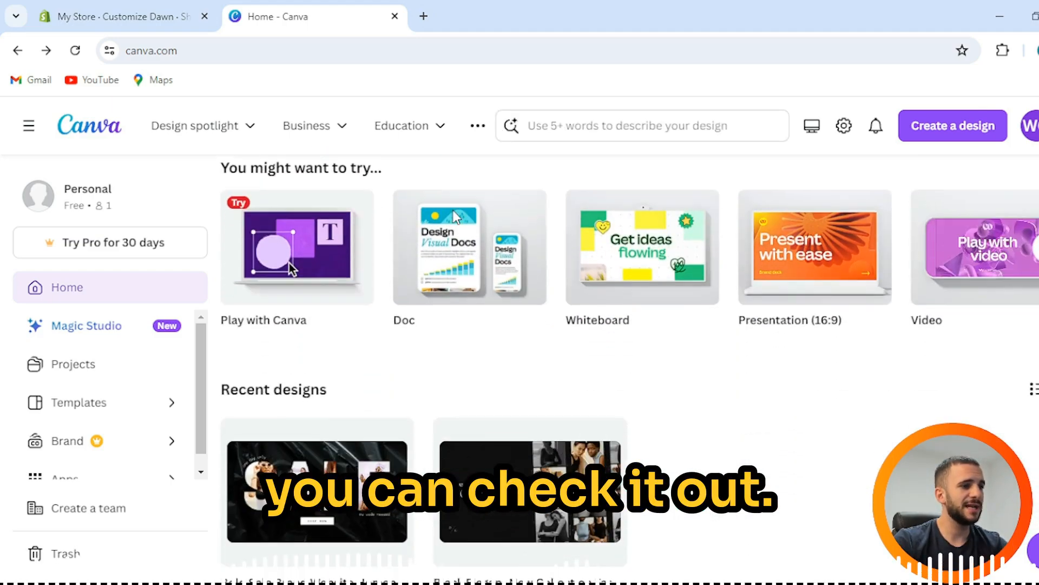
scroll(453, 216, up, 3)
scroll(454, 216, up, 1)
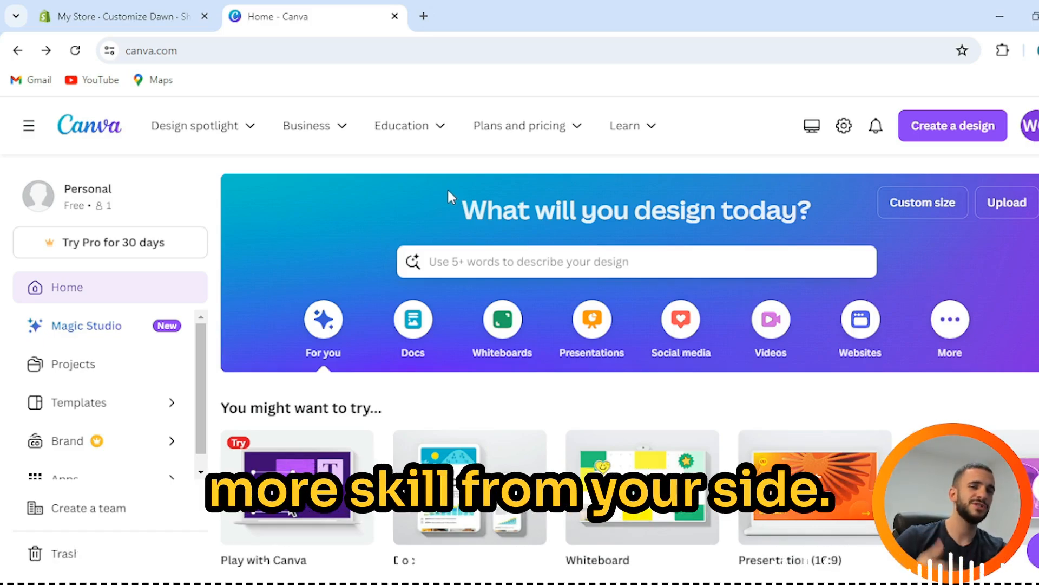
click(491, 261)
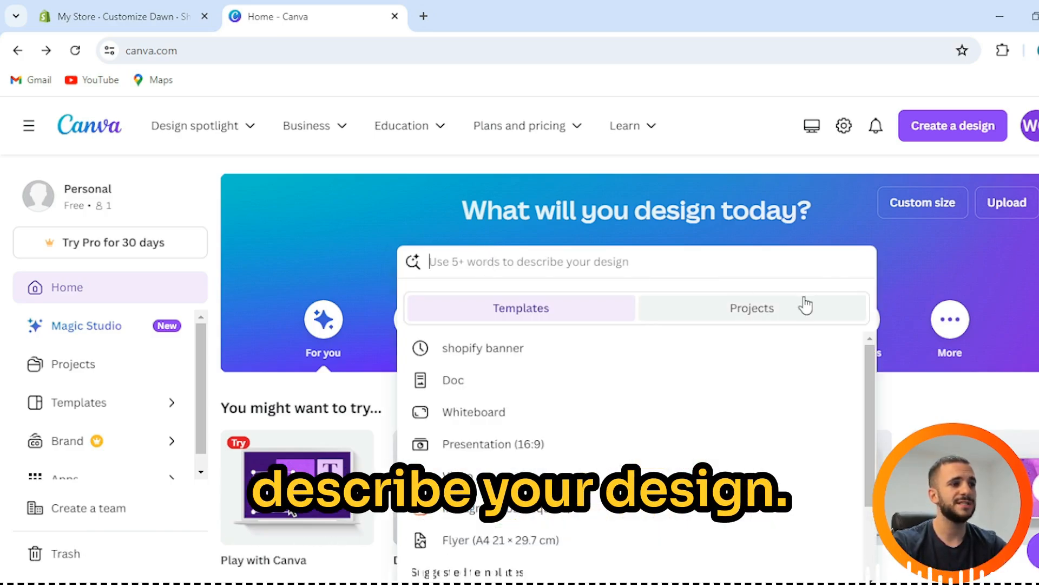
click(606, 353)
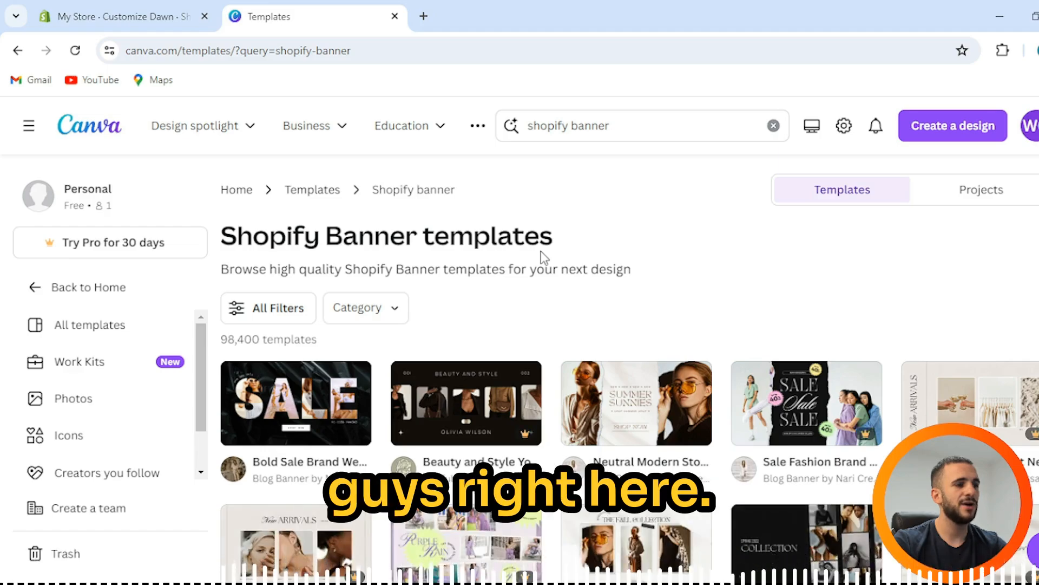
Choose the Minimalist Photo Nature YouTube Banner template from the results and open it for customizing.
scroll(541, 255, down, 5)
scroll(542, 254, down, 4)
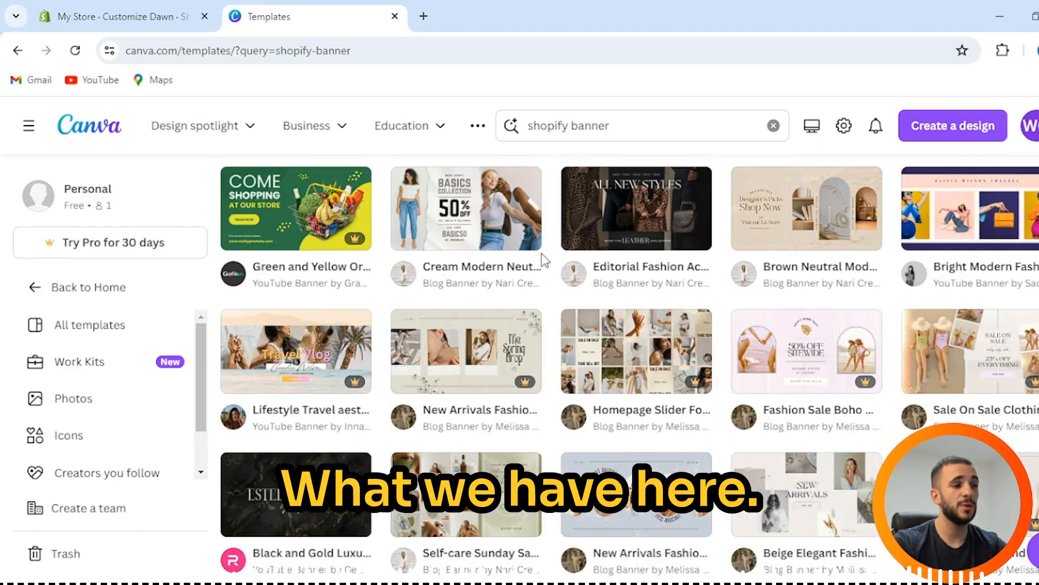
scroll(334, 291, down, 4)
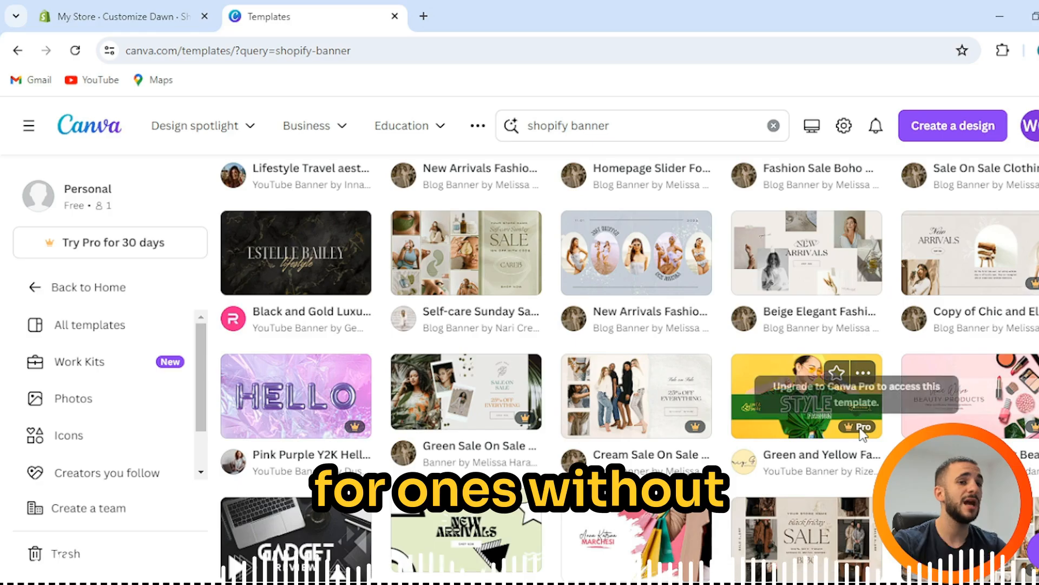
scroll(707, 323, down, 7)
scroll(708, 324, down, 10)
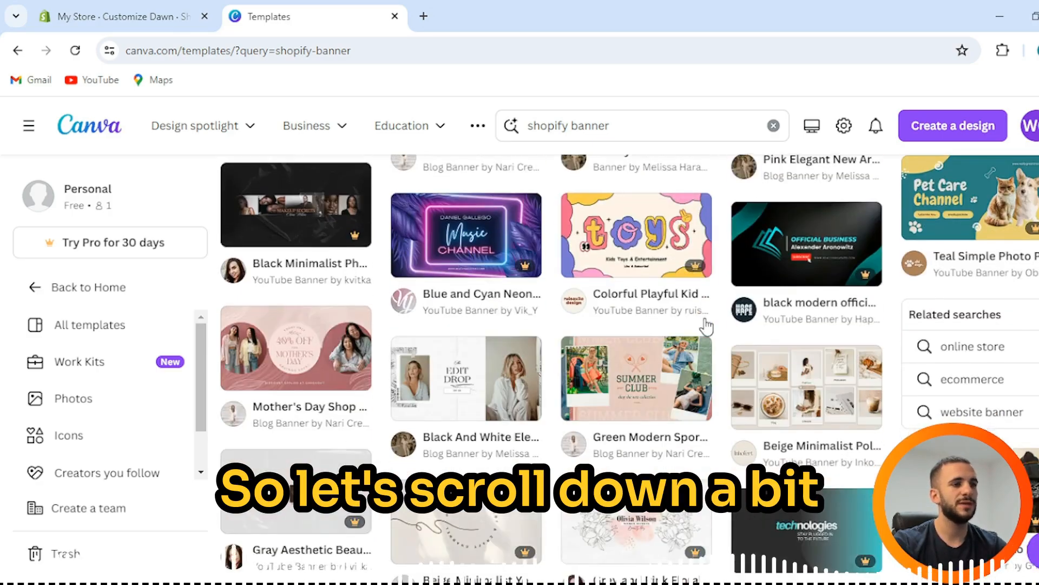
scroll(706, 329, down, 3)
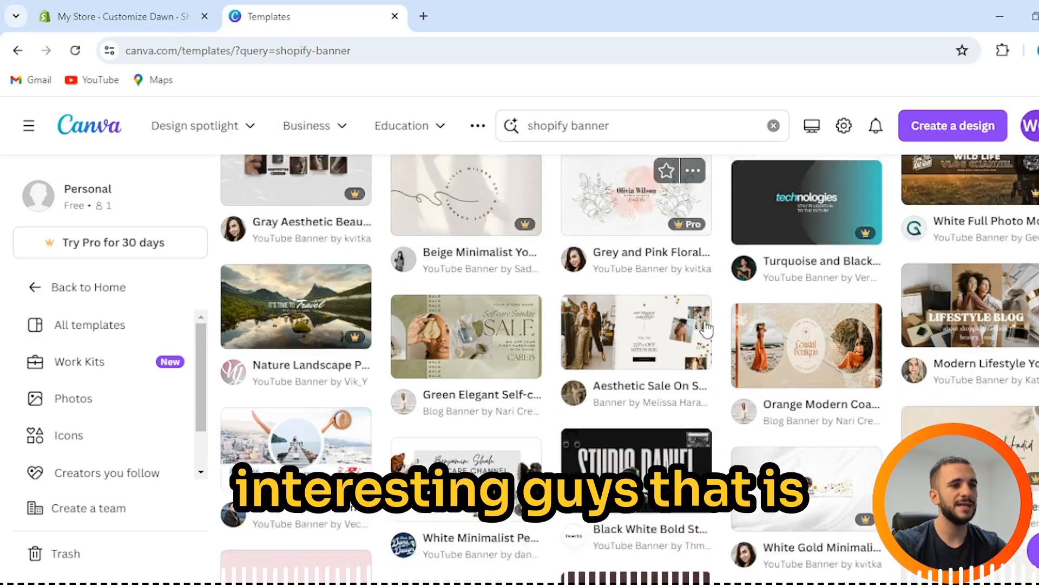
scroll(706, 328, down, 3)
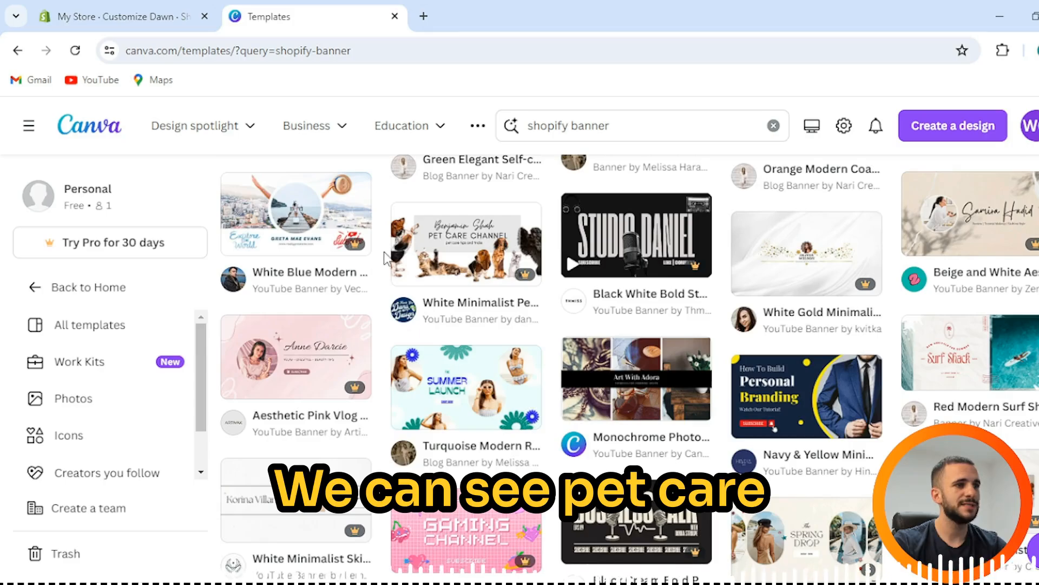
scroll(572, 299, down, 3)
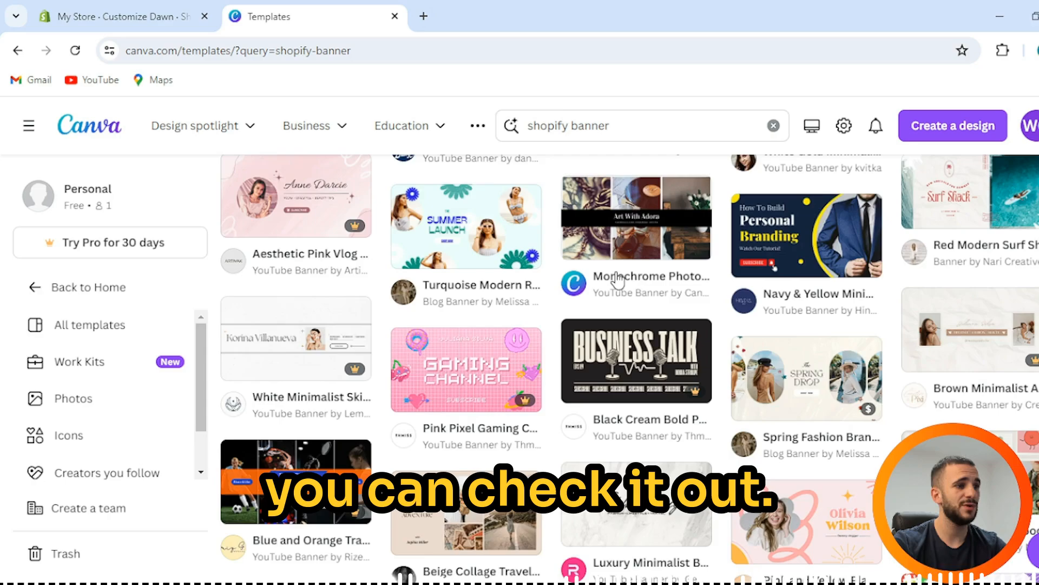
scroll(617, 244, down, 4)
scroll(616, 273, down, 4)
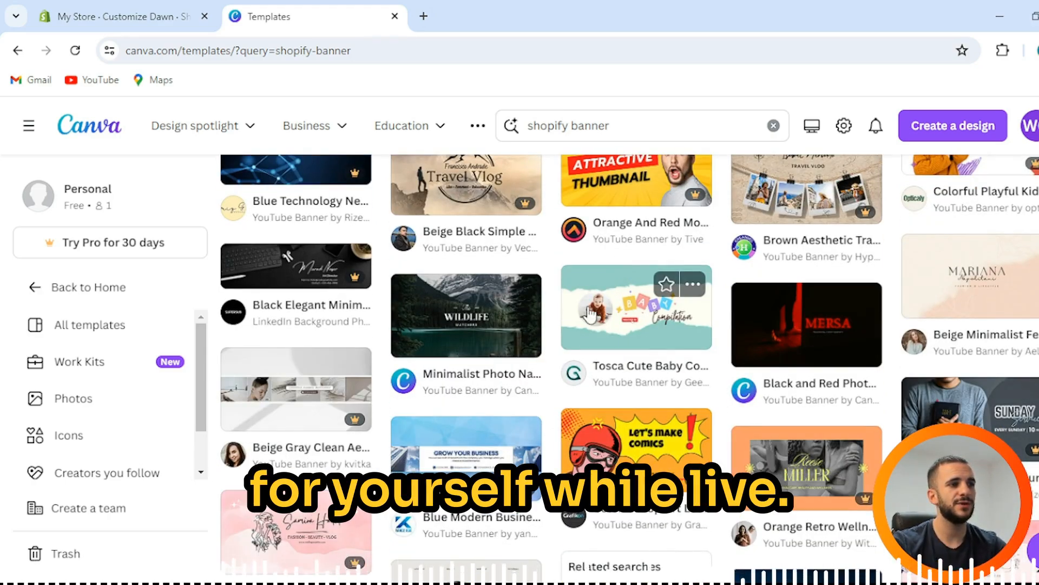
click(471, 329)
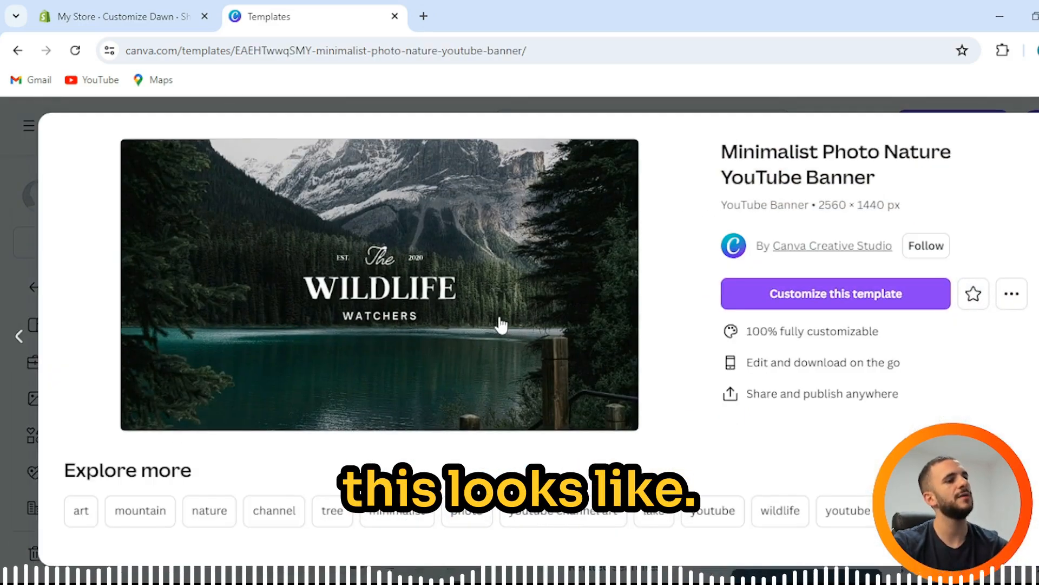
click(778, 304)
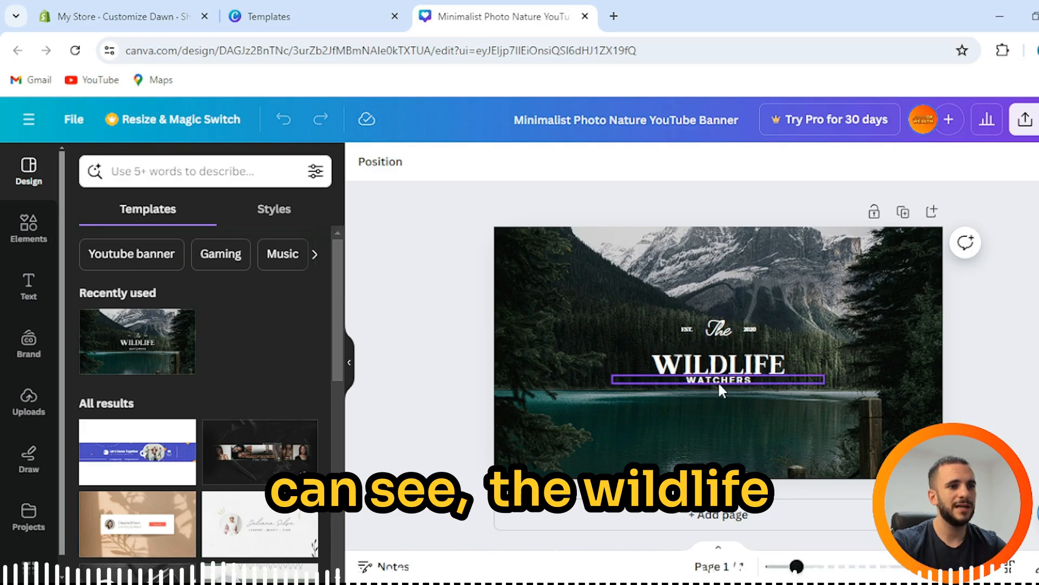
Change the year beside "The" above the banner title to 2024.
double_click(752, 328)
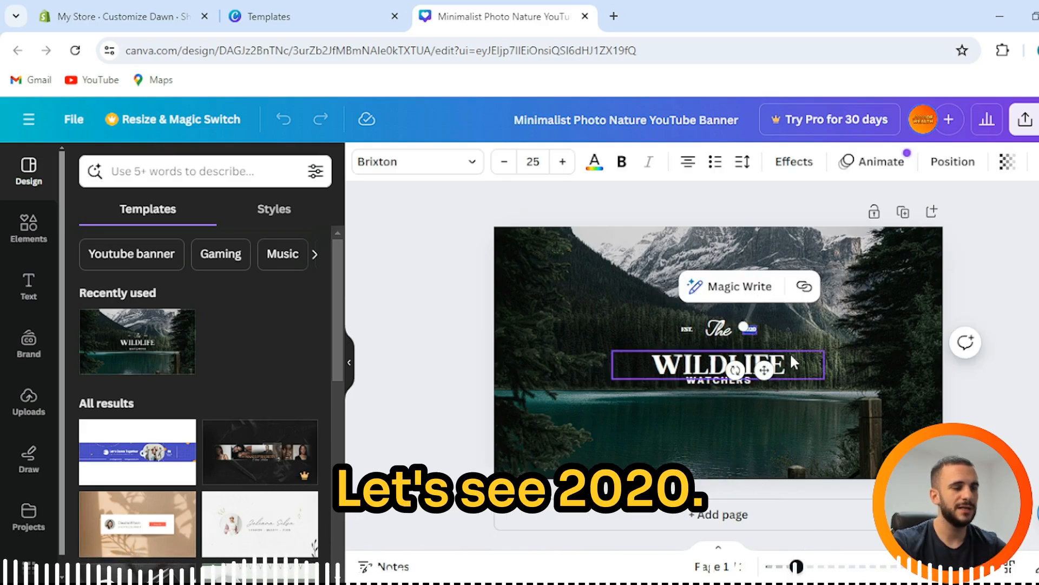
text(2024)
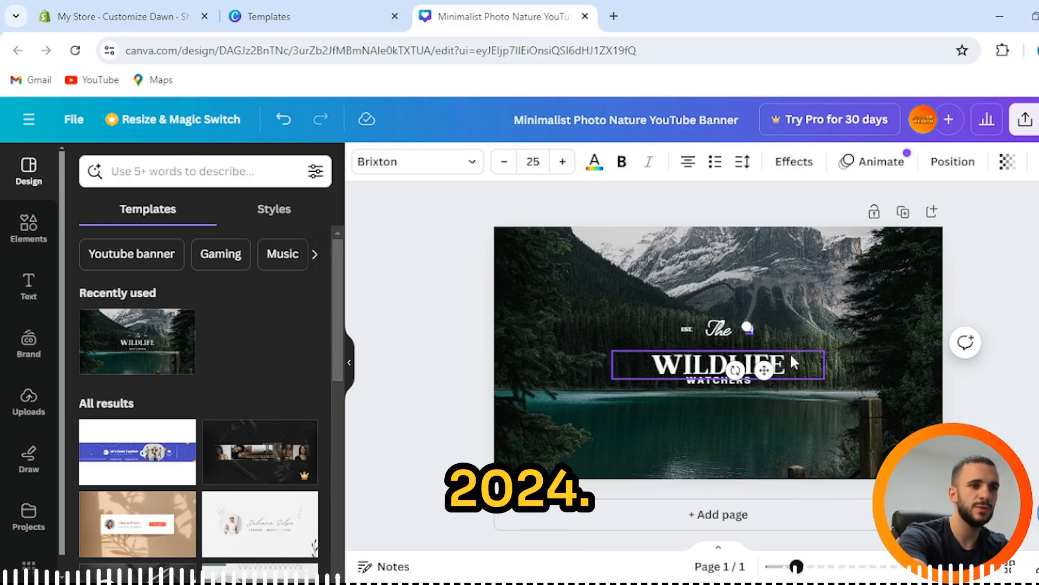
click(820, 314)
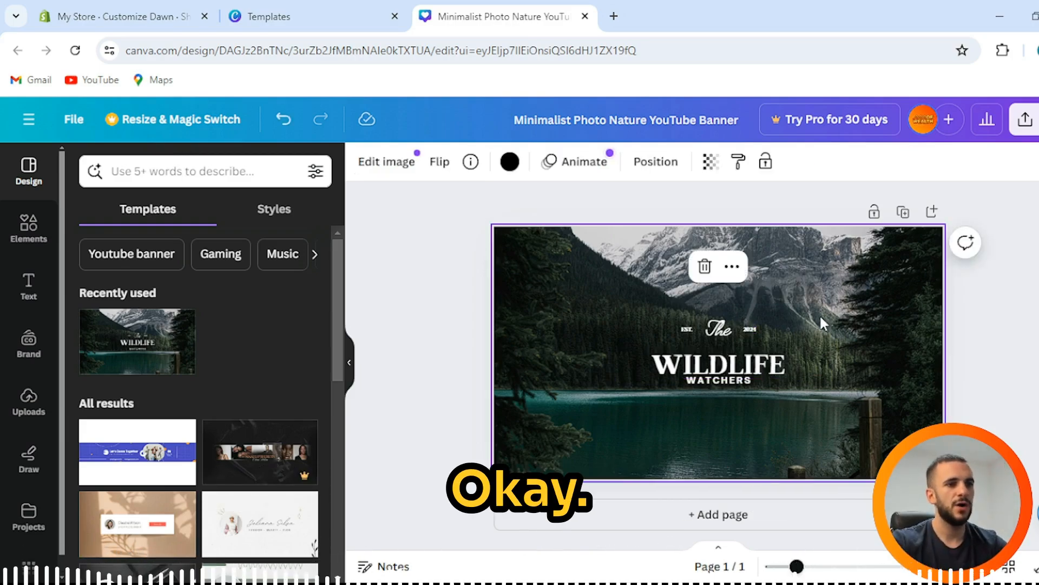
Remove the script word "The" and the small "EST." text above the banner title.
double_click(718, 328)
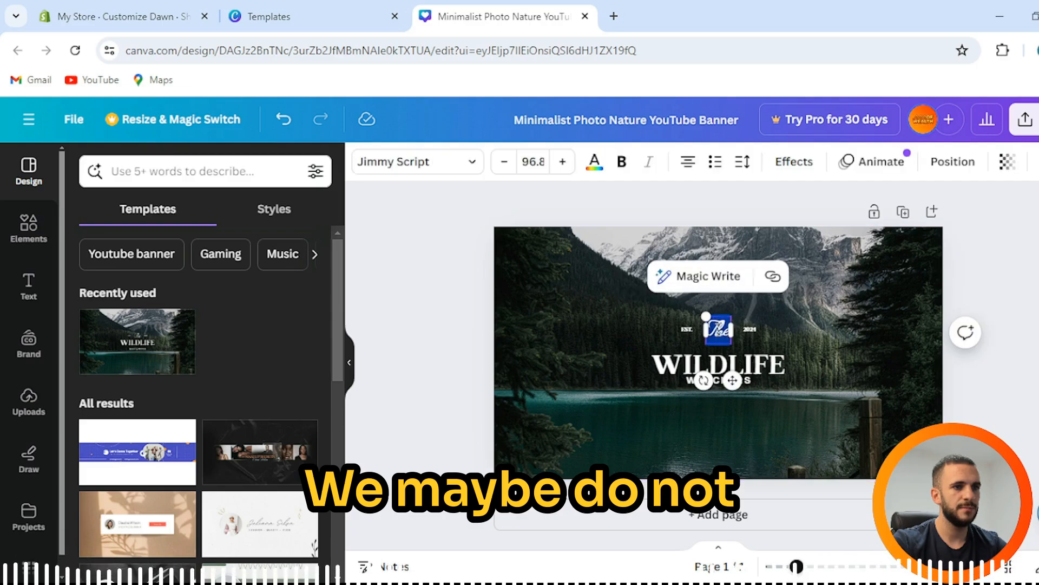
key(BackSpace)
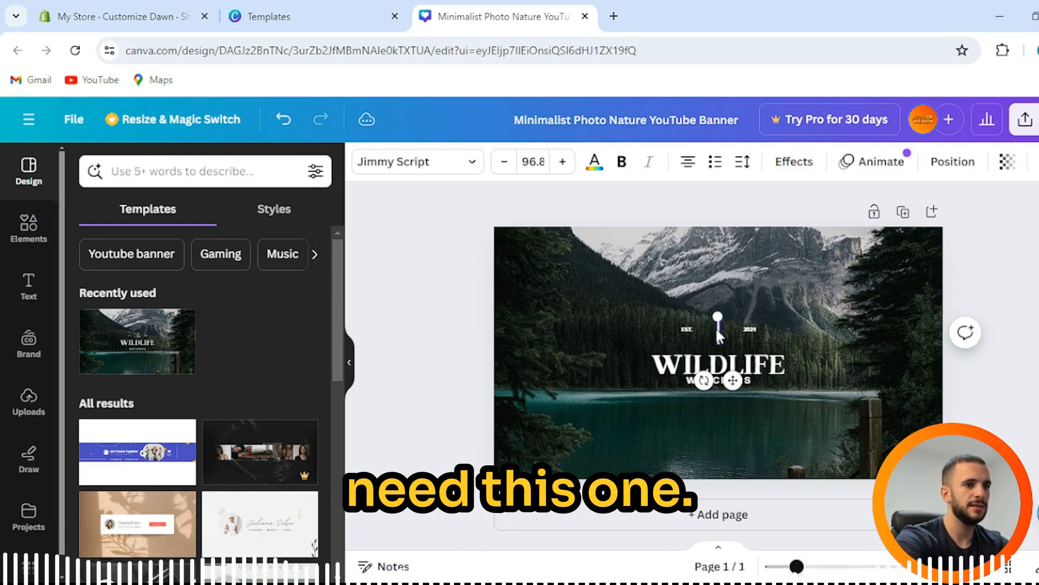
click(824, 272)
click(688, 329)
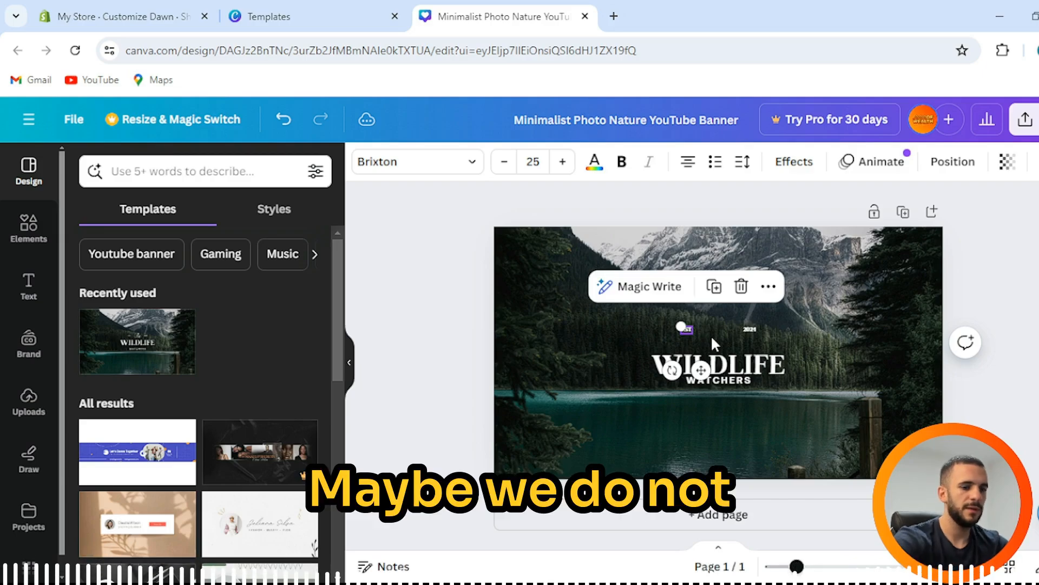
key(Delete)
Move the small year text to the horizontal centre above the banner title.
click(752, 329)
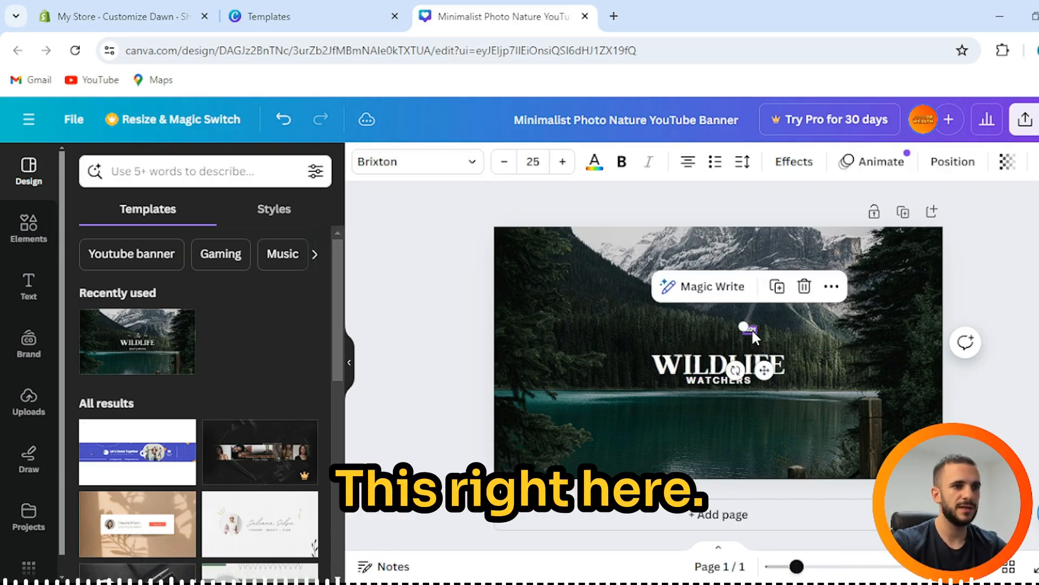
drag(752, 329, 721, 327)
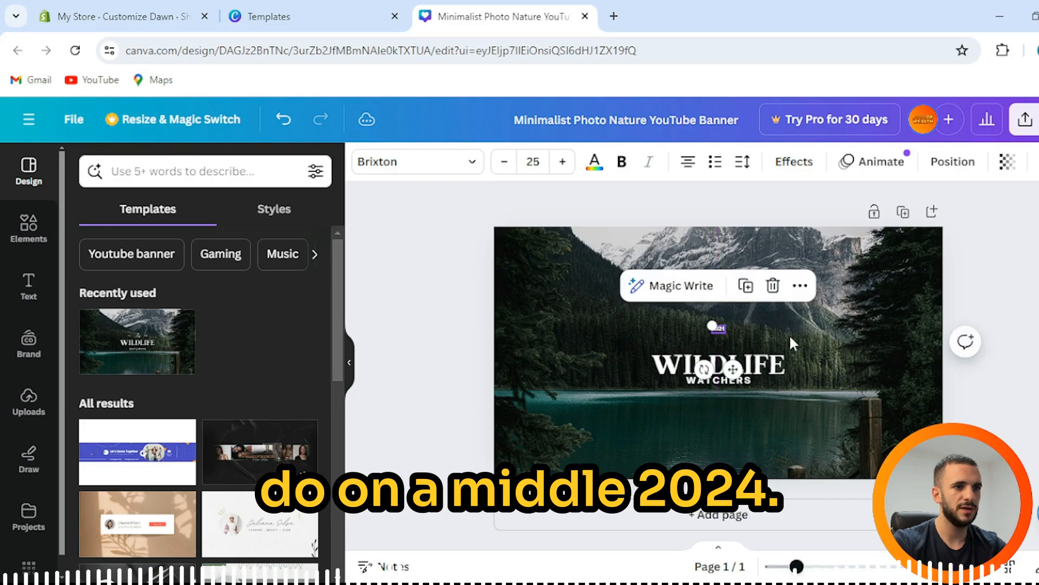
click(796, 387)
Replace the banner title "WILDLIFE" with "WAVE" in capital letters.
click(728, 371)
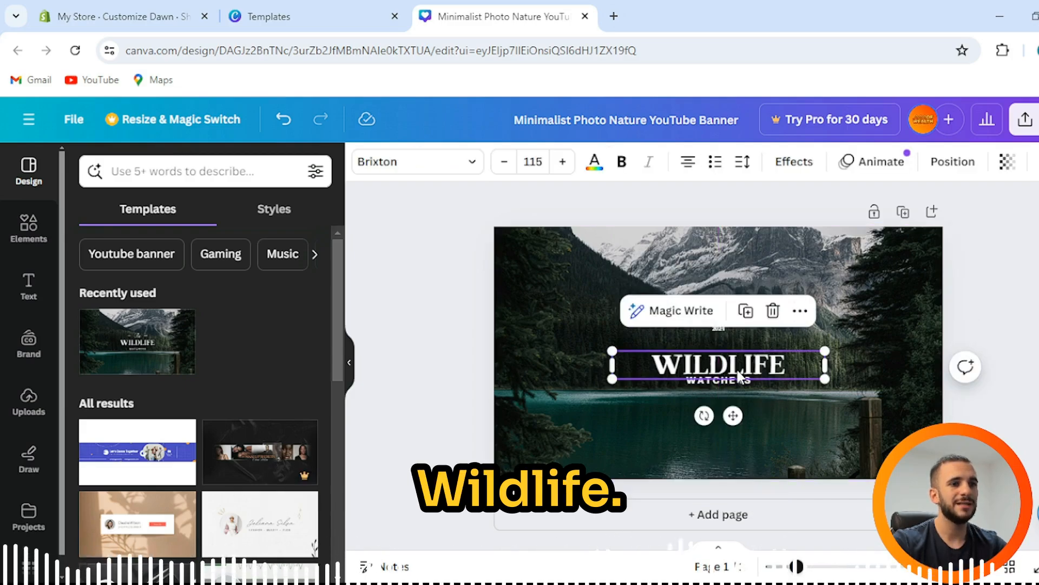
double_click(734, 366)
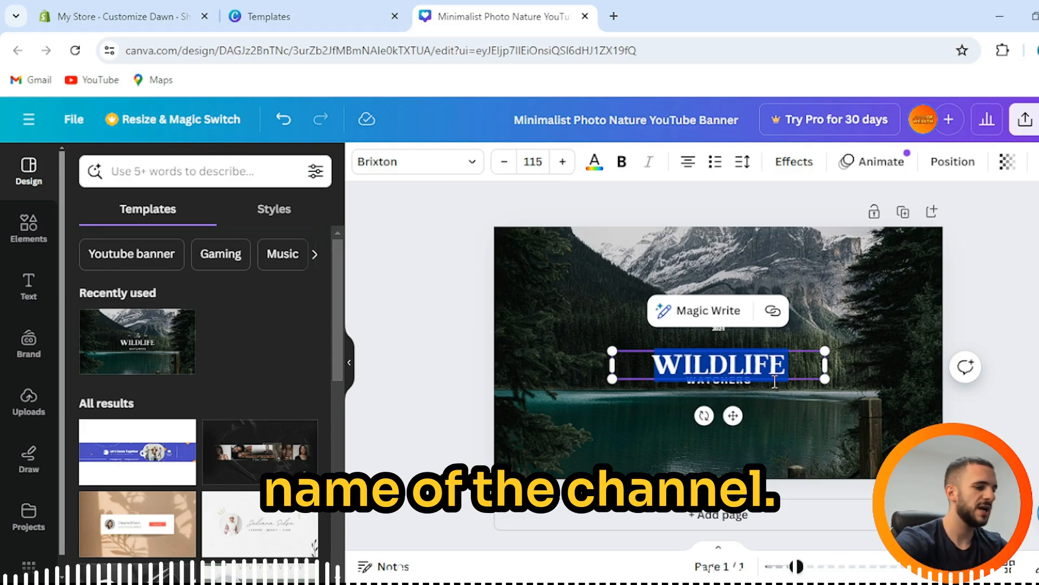
text(W)
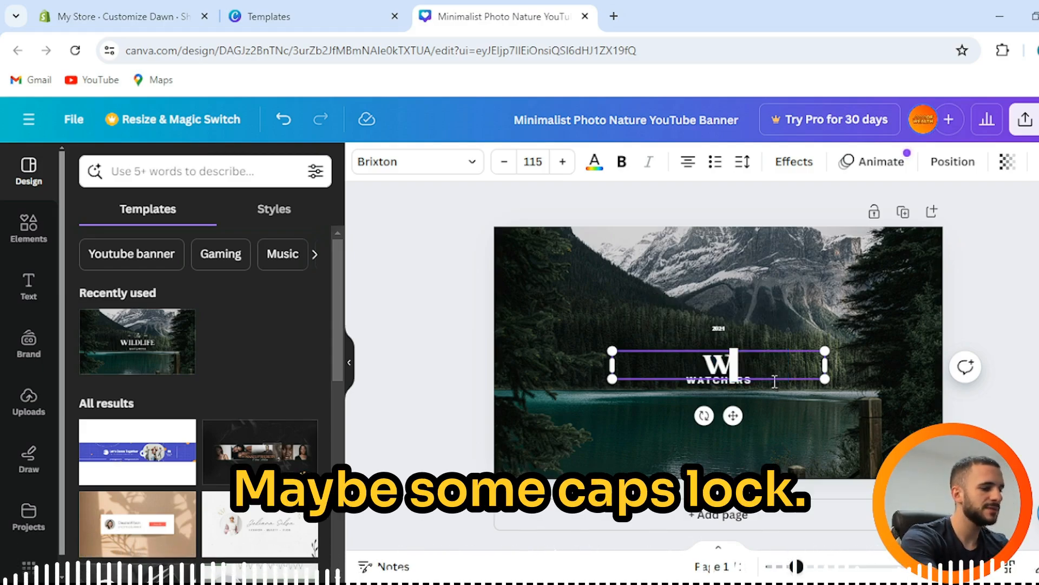
text(AVVE OF)
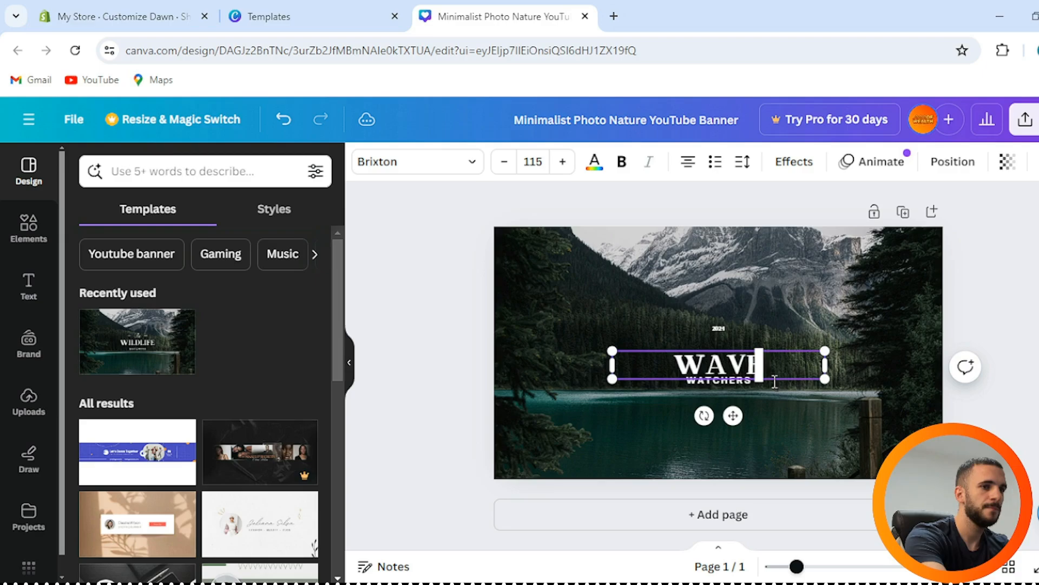
key(BackSpace)
key(BackSpace)
key(BackSpace)
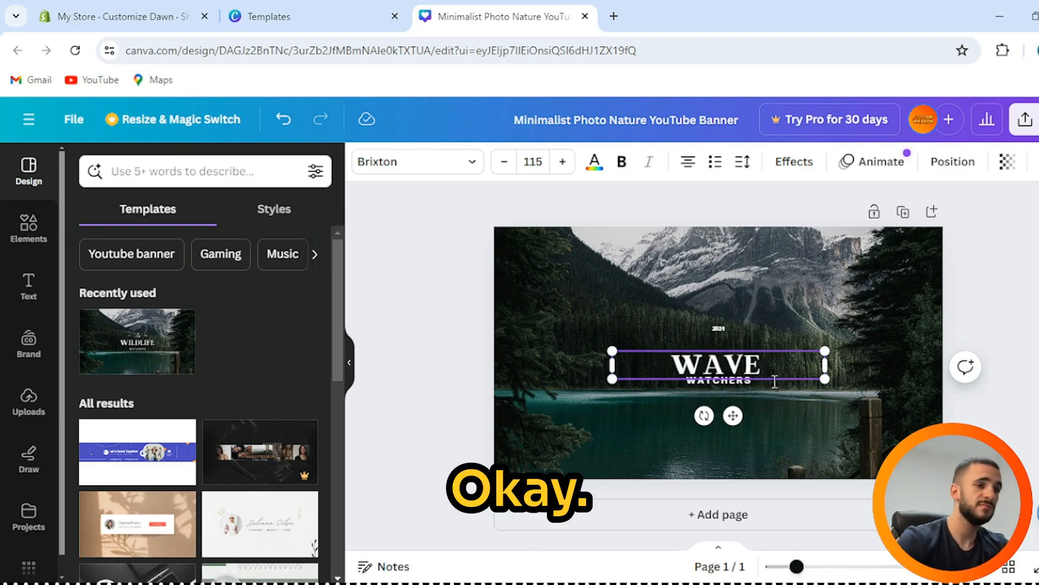
click(766, 388)
Replace the "WATCHERS" subtitle below the banner title with "OF WEALTH".
click(729, 381)
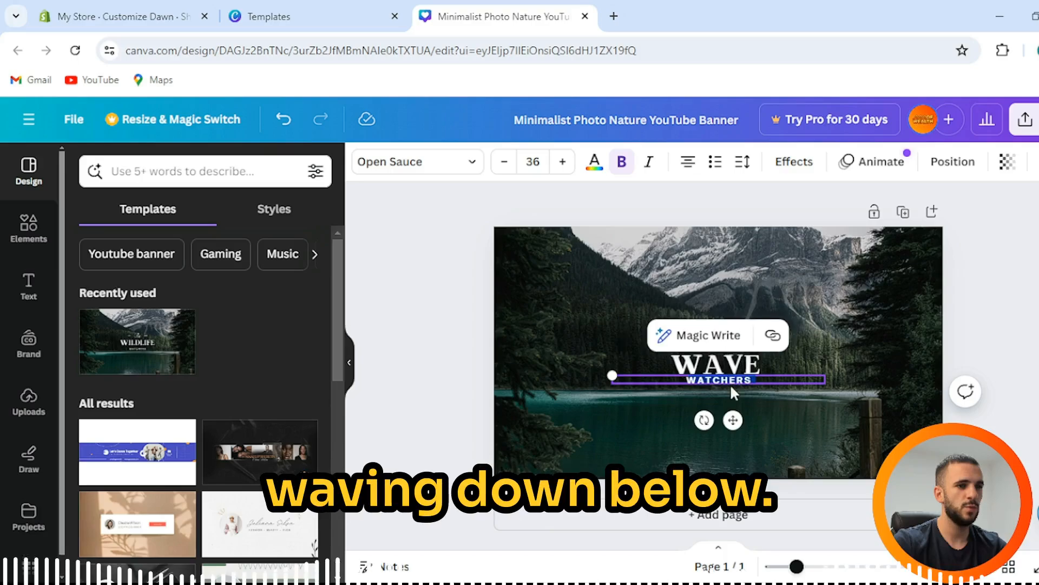
text(F WEALTH)
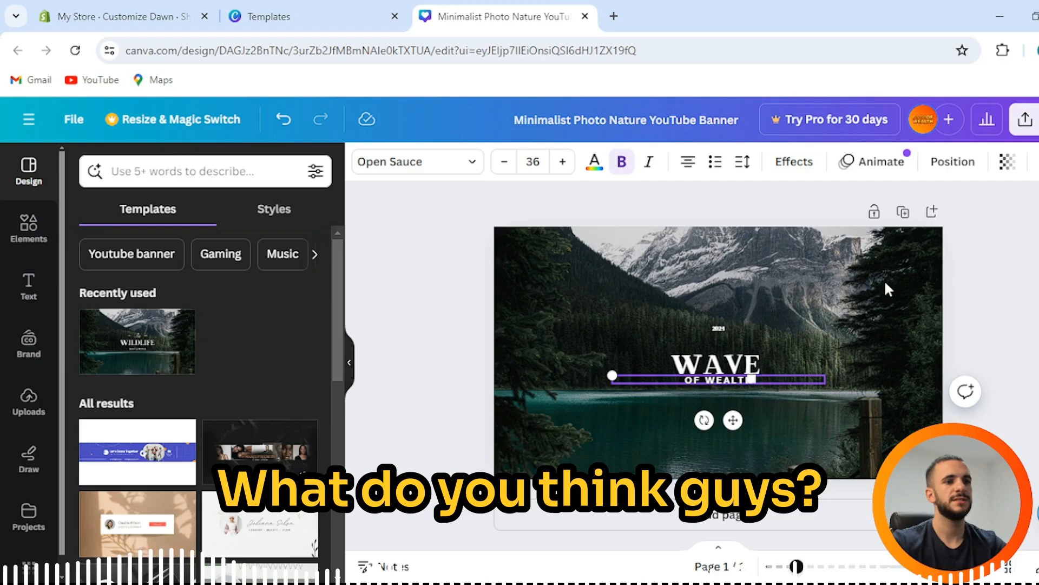
click(866, 277)
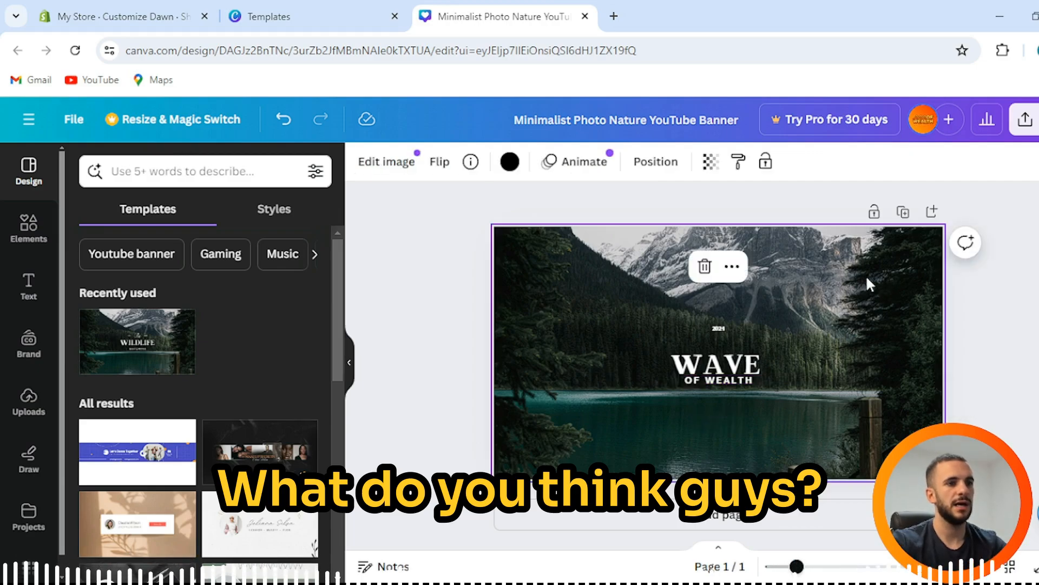
click(737, 379)
click(768, 380)
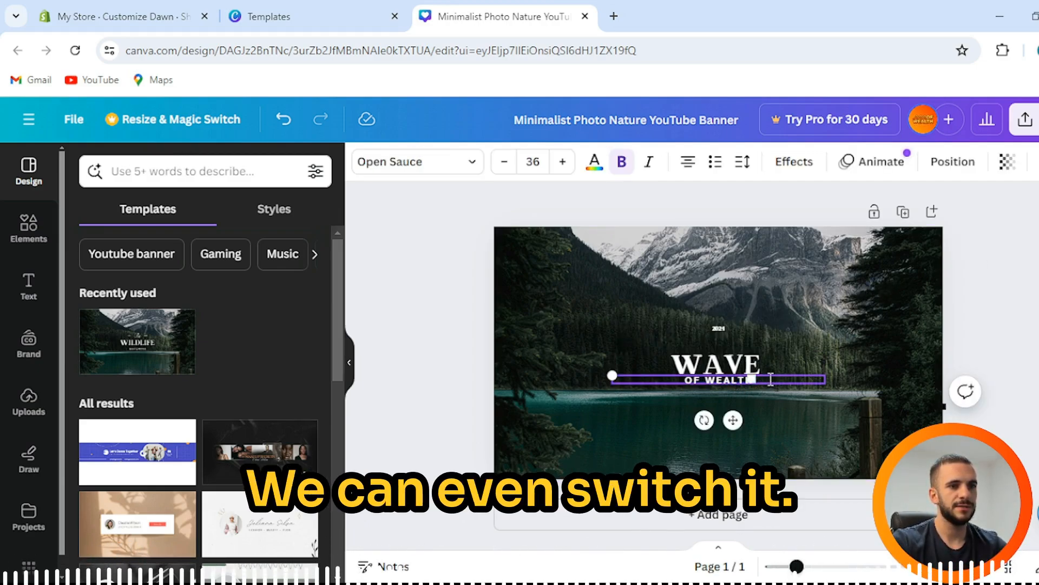
click(704, 380)
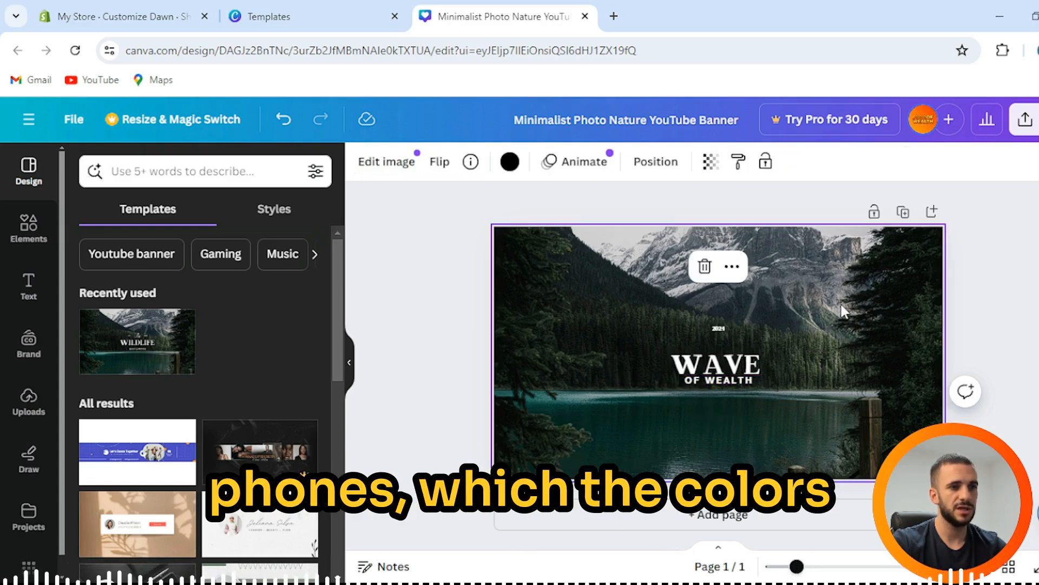
click(752, 325)
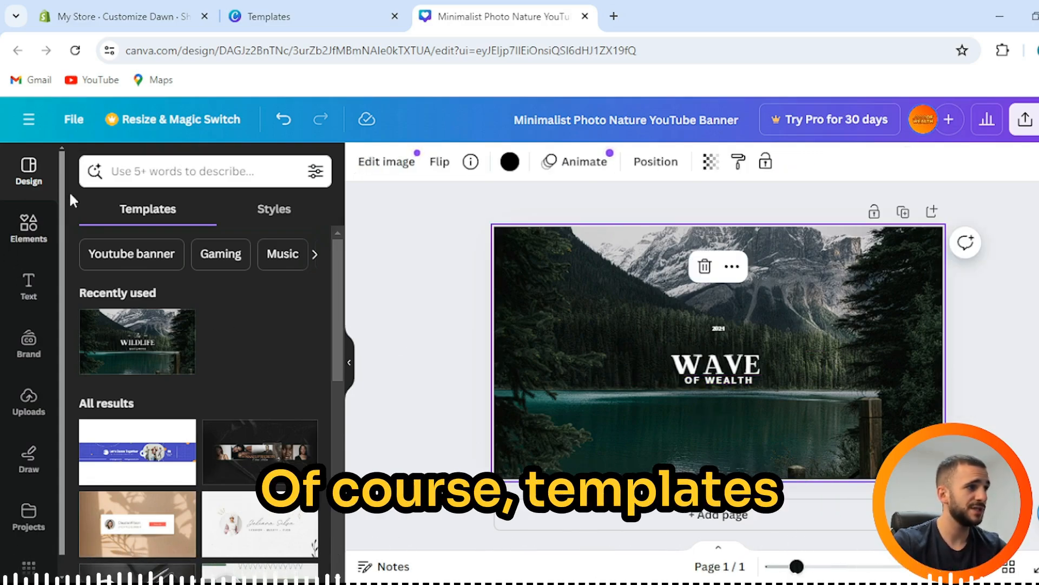
Browse the available graphic elements, text styles, font combinations and banner templates for the design.
click(28, 227)
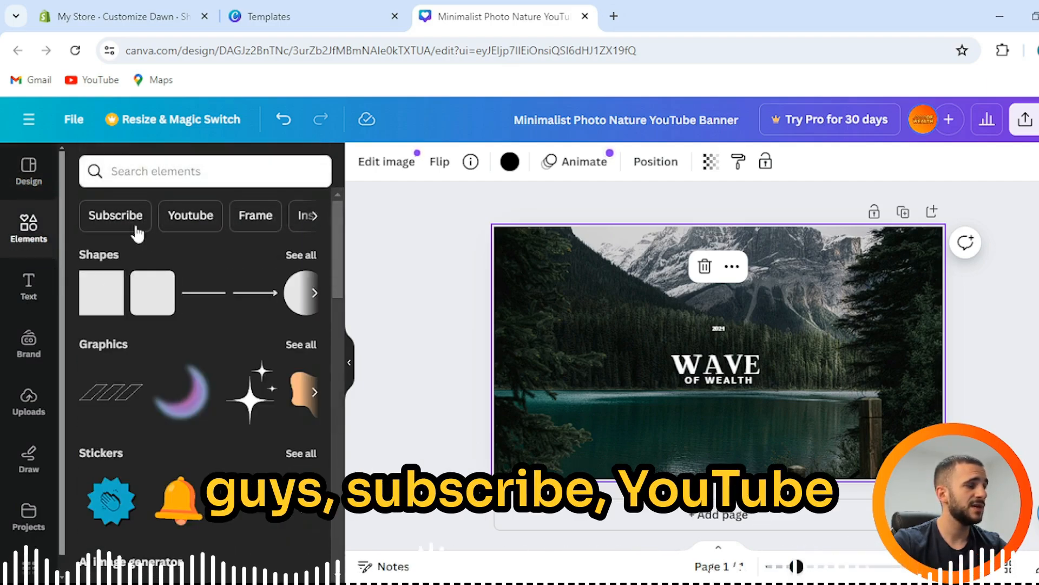
scroll(228, 318, down, 2)
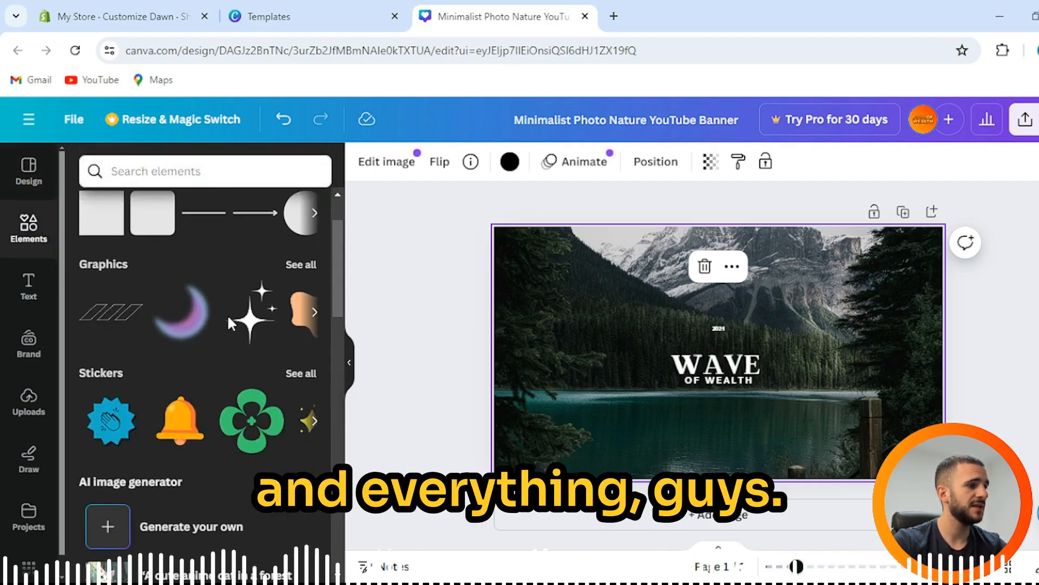
scroll(217, 322, down, 2)
click(27, 272)
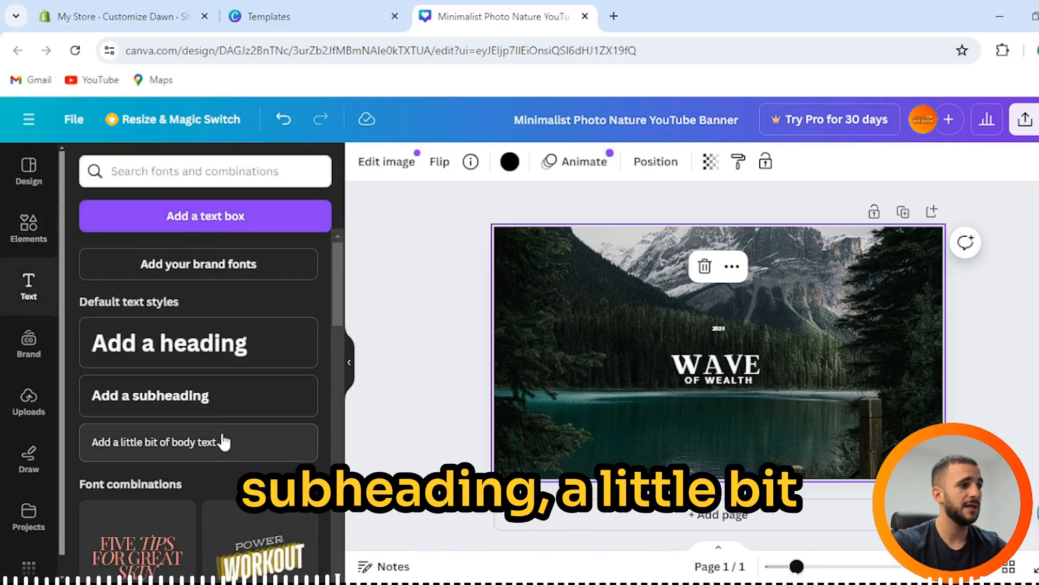
scroll(265, 438, down, 3)
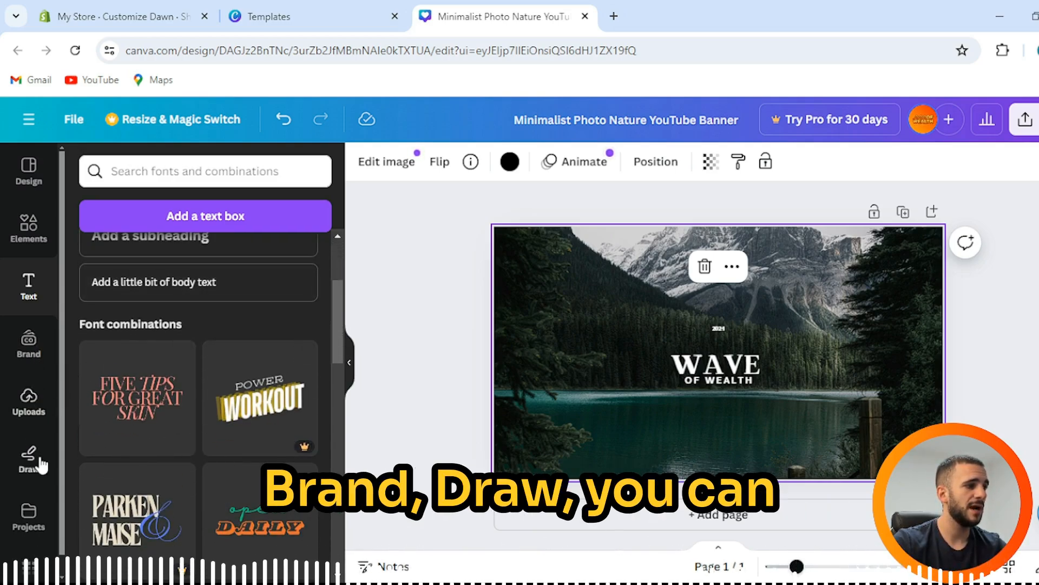
click(31, 179)
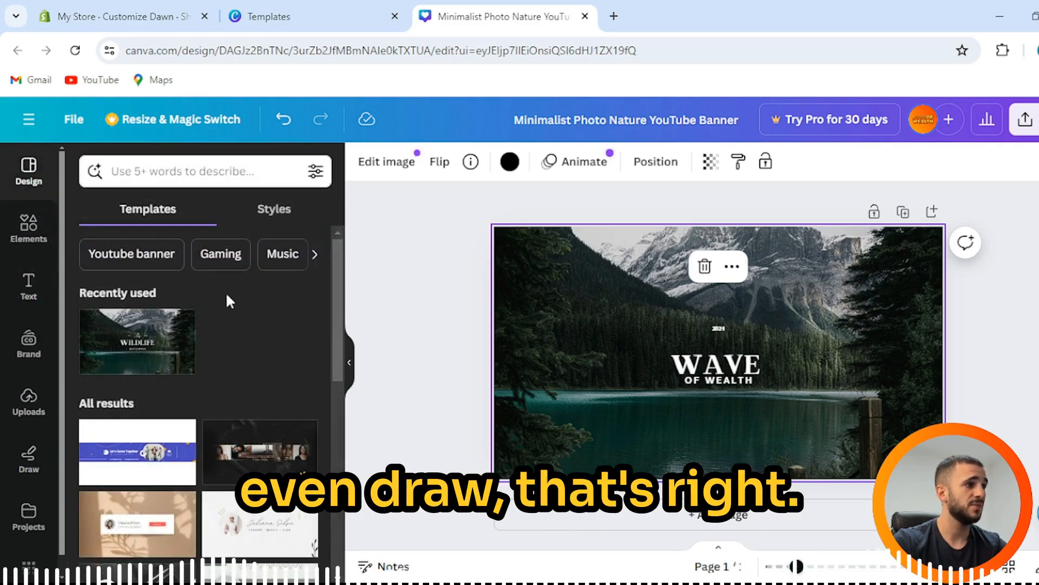
click(169, 259)
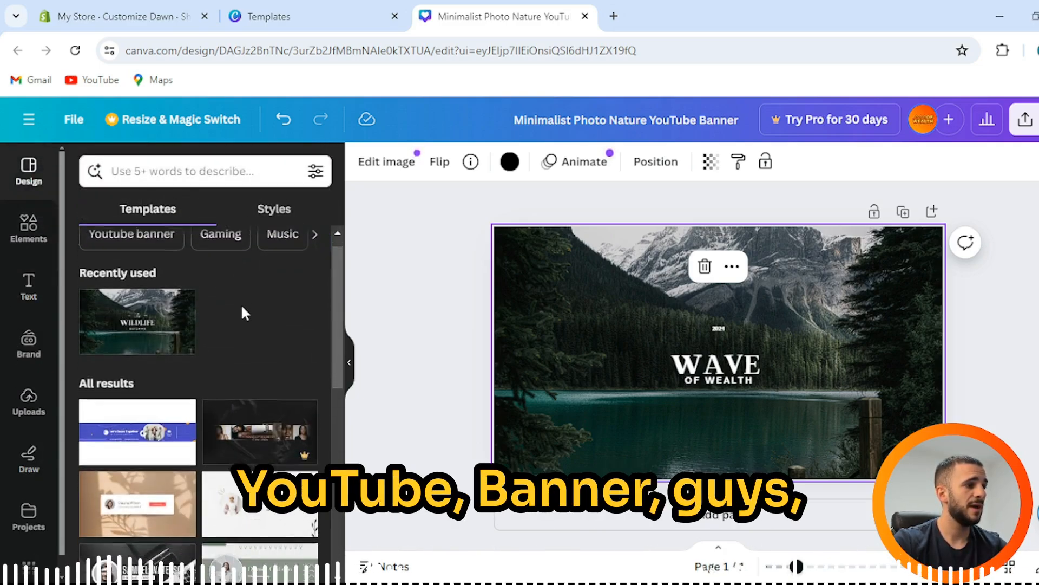
scroll(241, 303, down, 5)
Show all stock photos and add the trending photo of a person in a red jacket against blue sky to the banner.
click(11, 235)
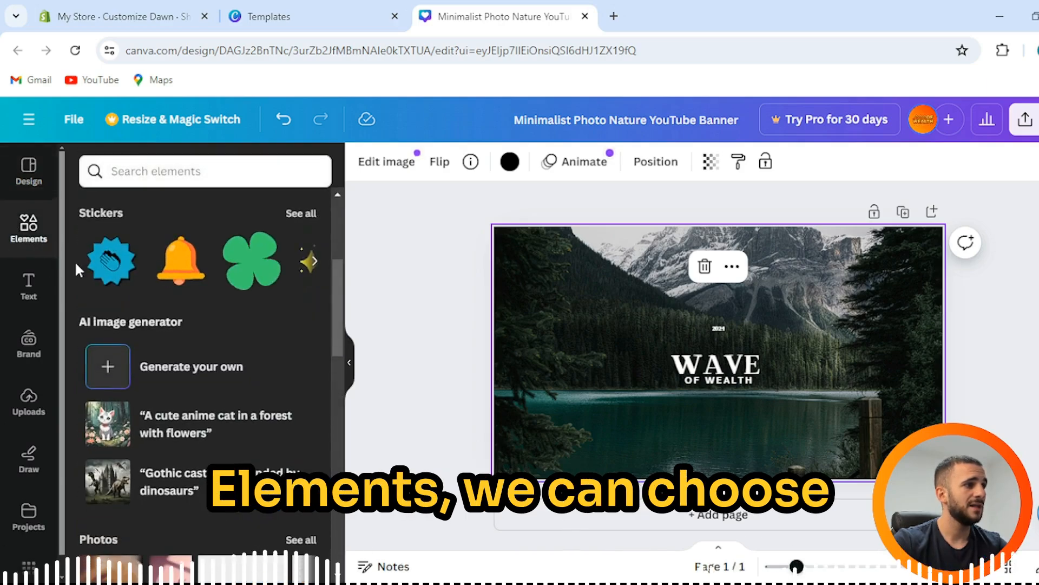
scroll(249, 316, down, 5)
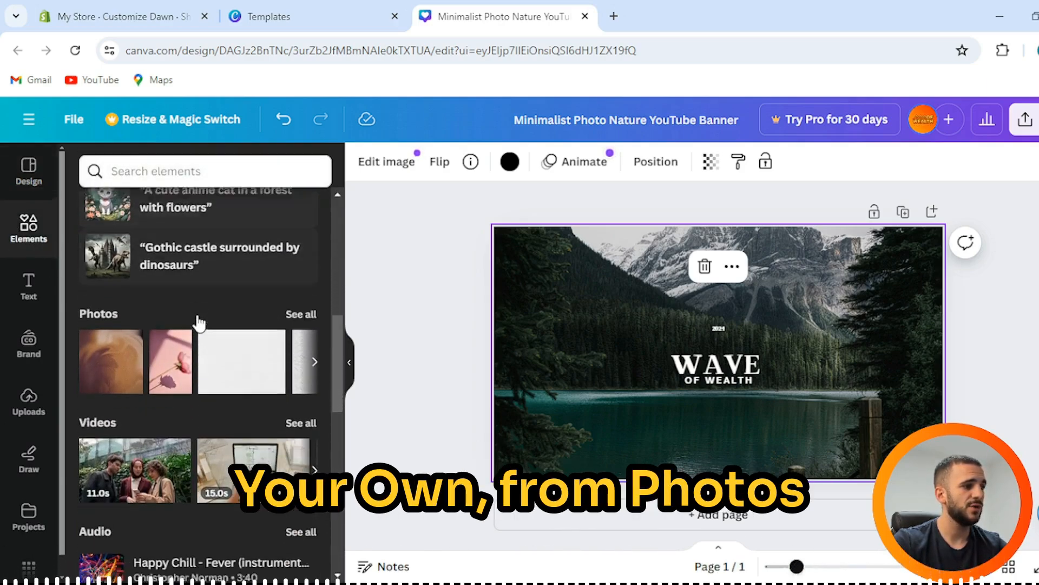
click(314, 347)
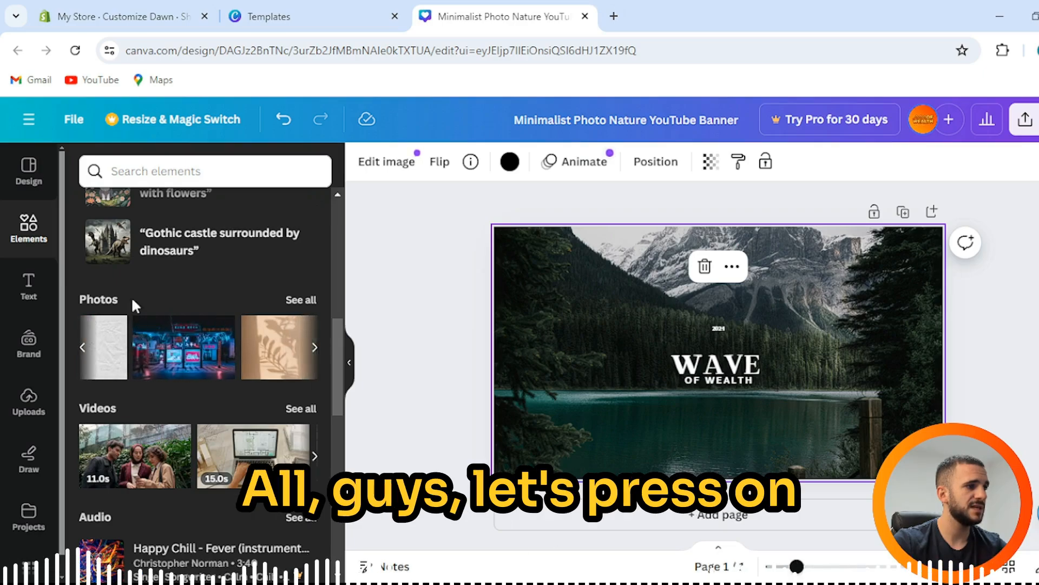
click(301, 300)
scroll(228, 273, down, 3)
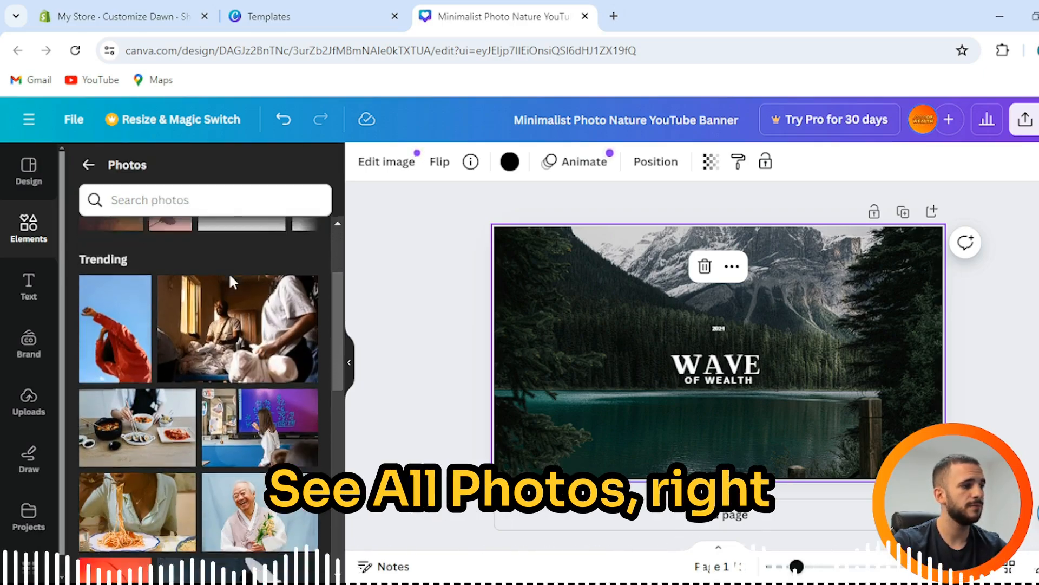
click(115, 302)
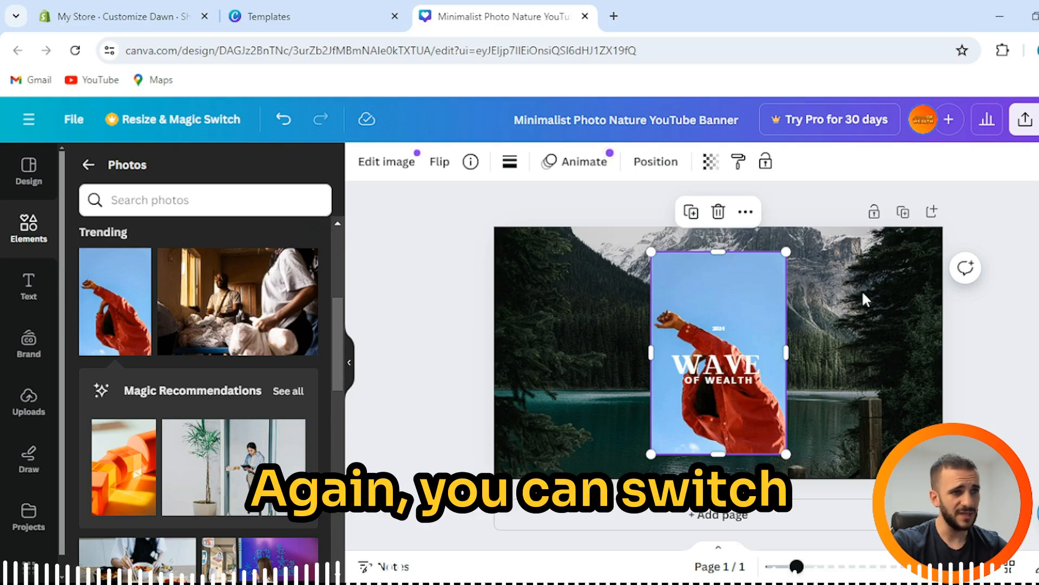
click(989, 324)
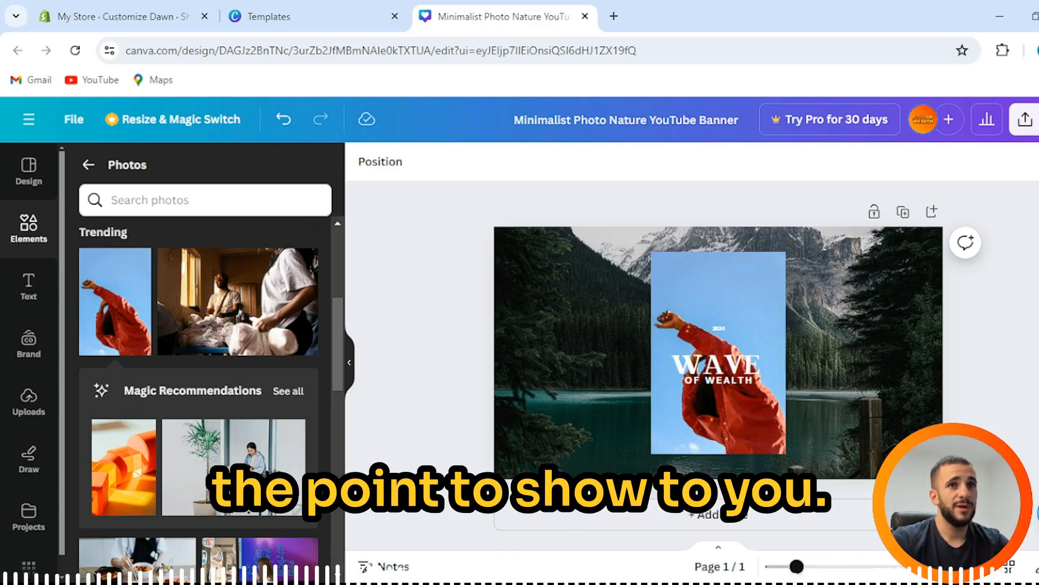
scroll(245, 262, down, 4)
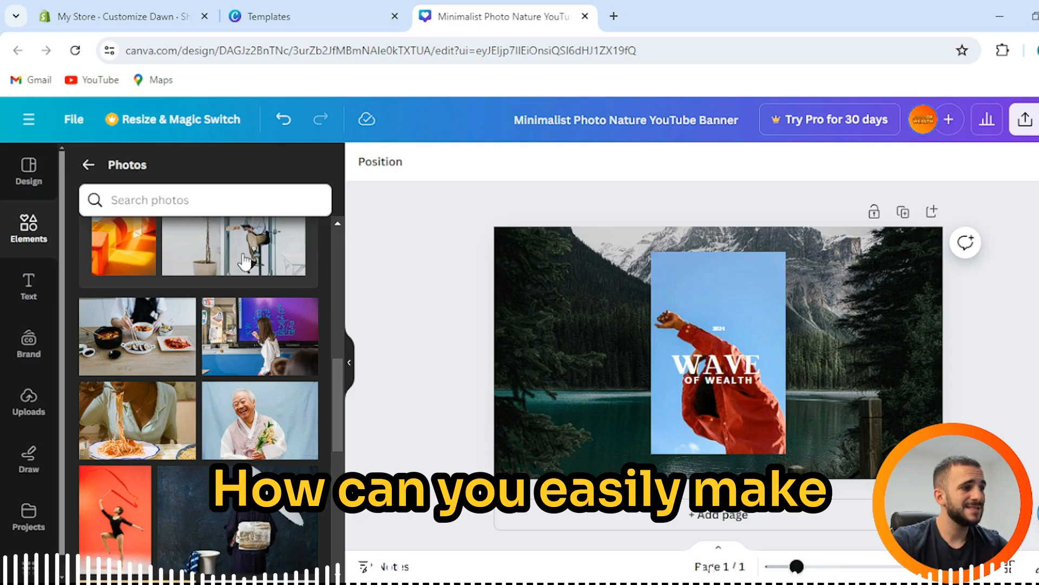
scroll(246, 252, down, 5)
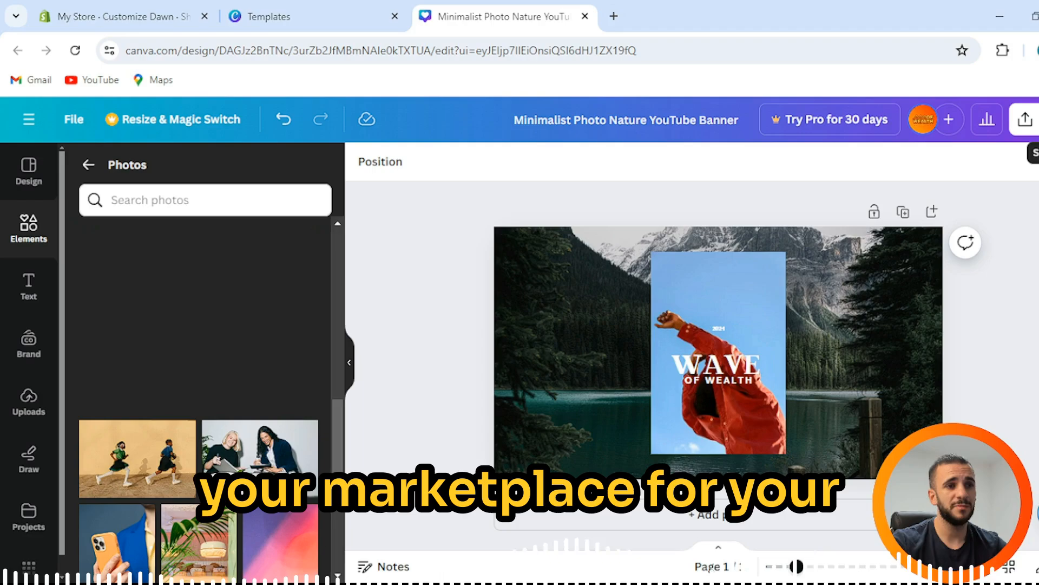
Download the banner design as a PNG and switch back to the Image banner settings in the Shopify theme editor.
click(1024, 119)
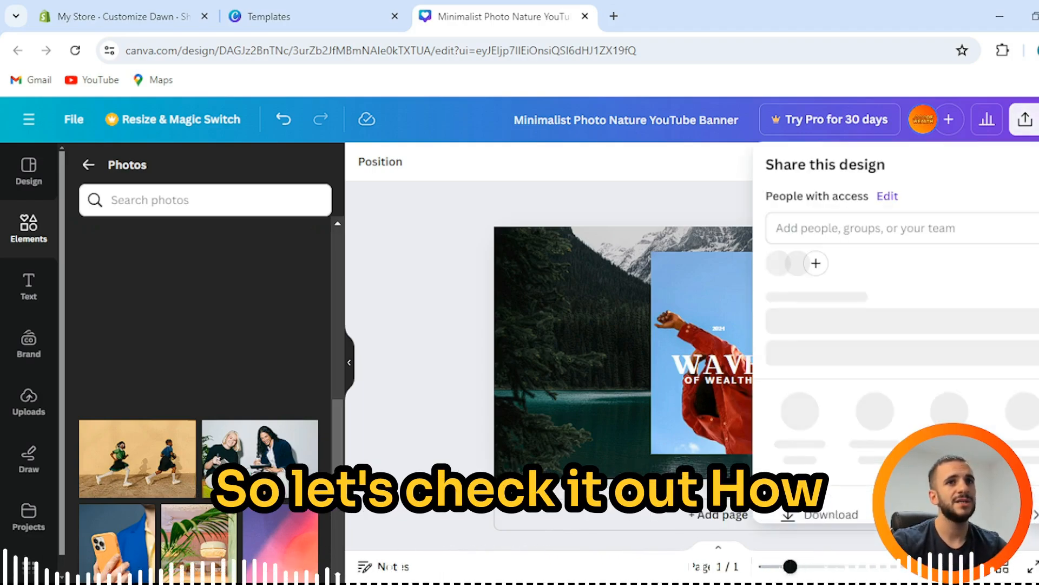
scroll(894, 227, down, 2)
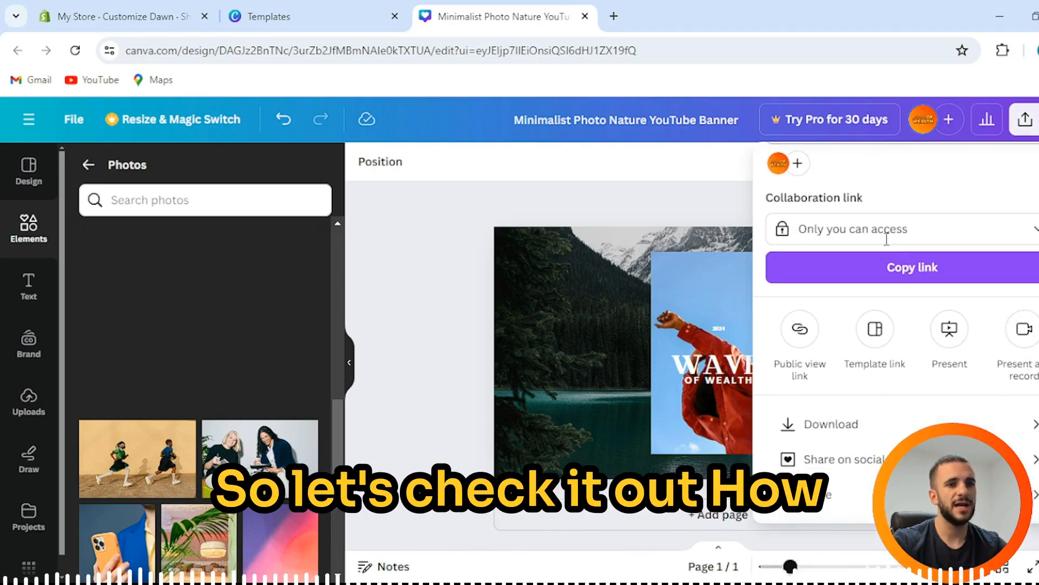
click(867, 422)
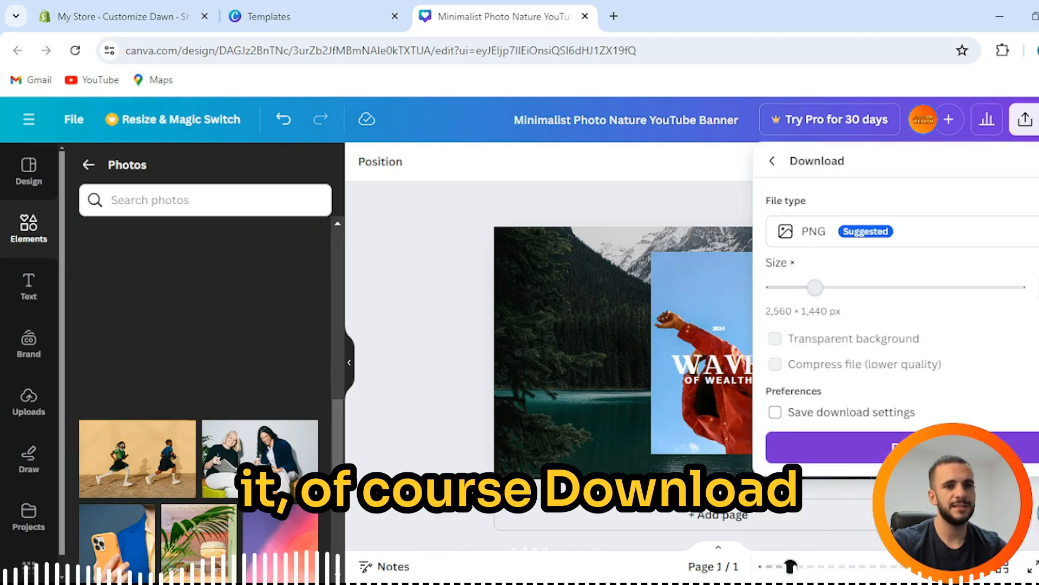
click(845, 448)
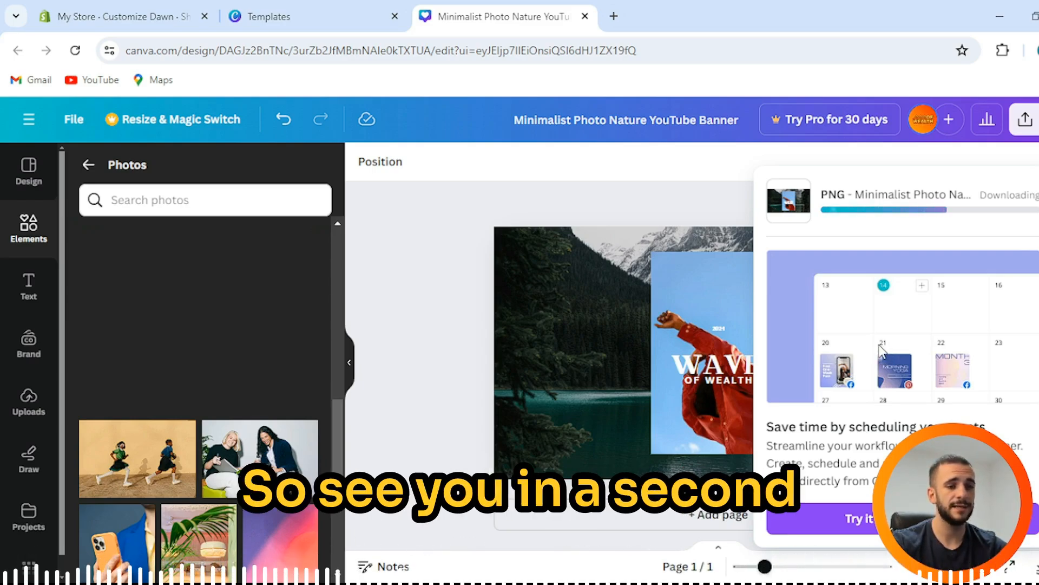
click(154, 10)
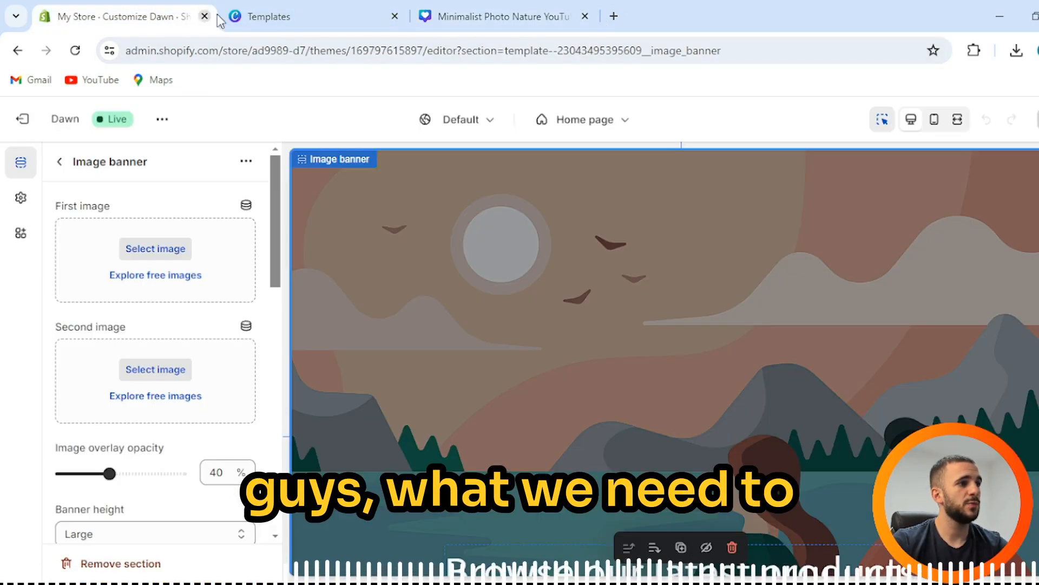
Upload the downloaded Minimalist_Photo_Nature_YouTube_Banner_1 PNG and set it as the first image of the Image banner section.
click(175, 253)
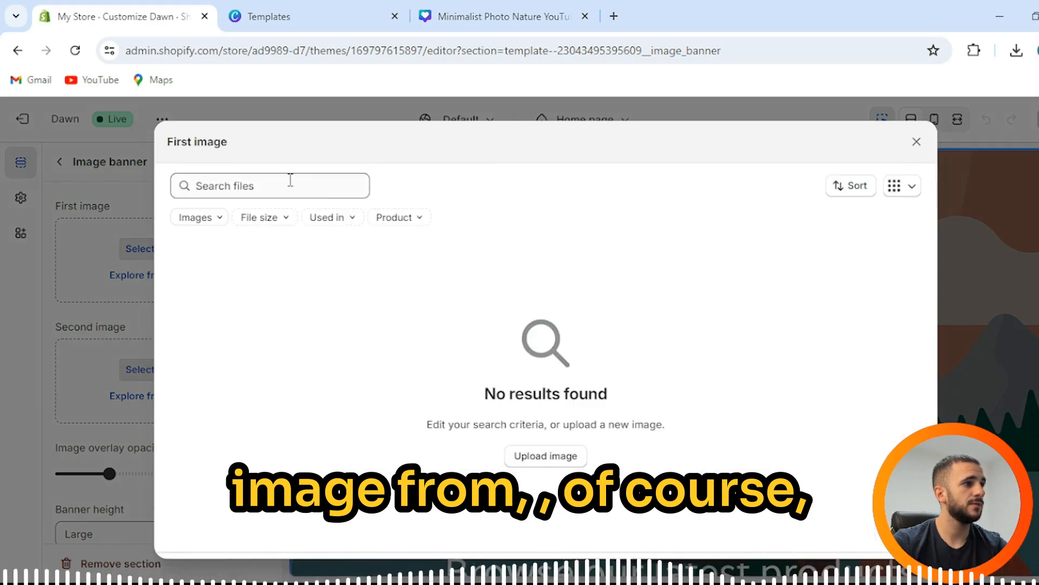
click(533, 456)
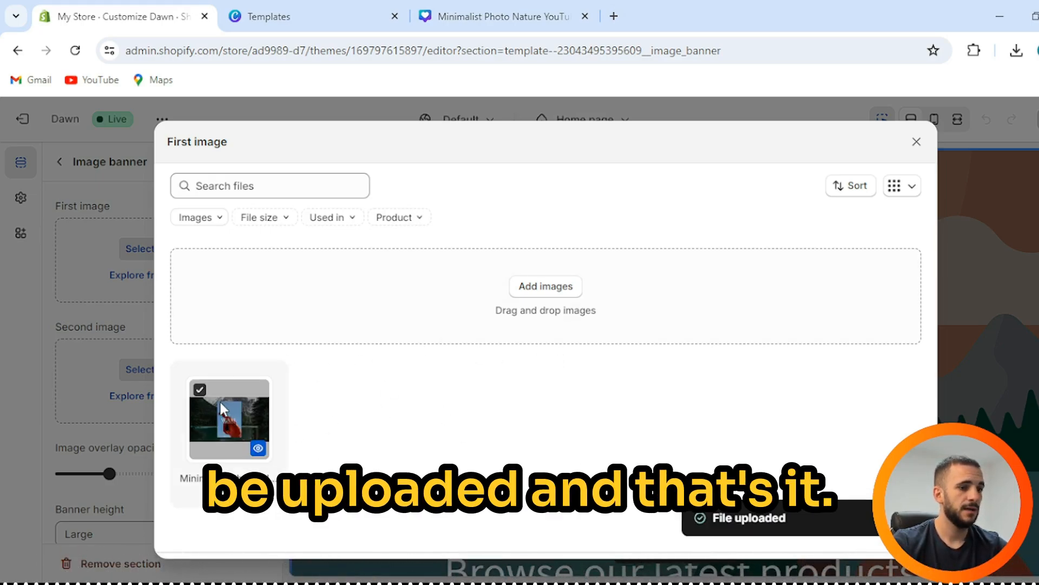
click(258, 449)
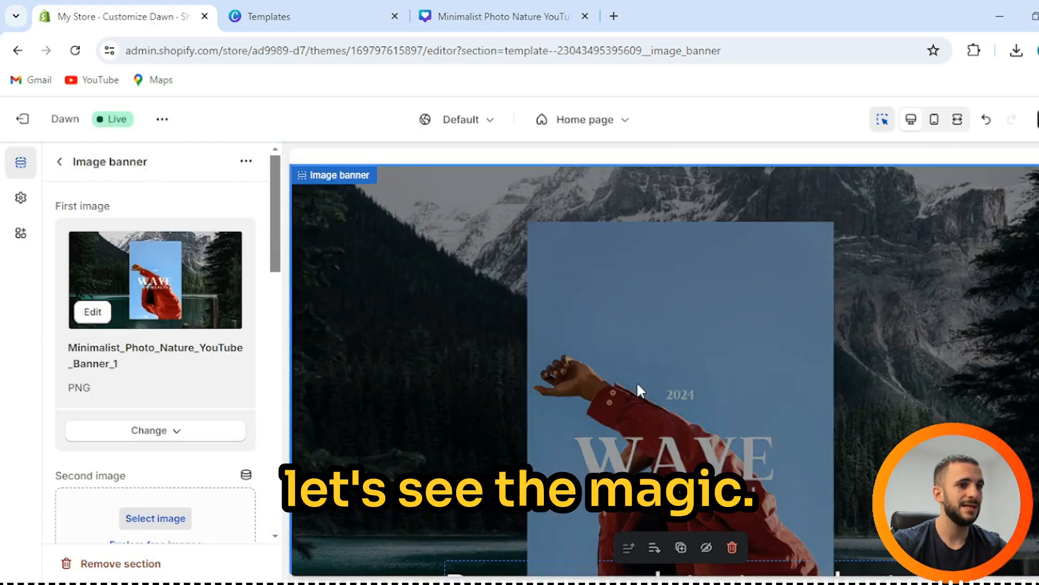
Examine how the new banner image looks on the home page preview, from the store header down to the featured products.
scroll(847, 307, down, 4)
scroll(894, 342, up, 3)
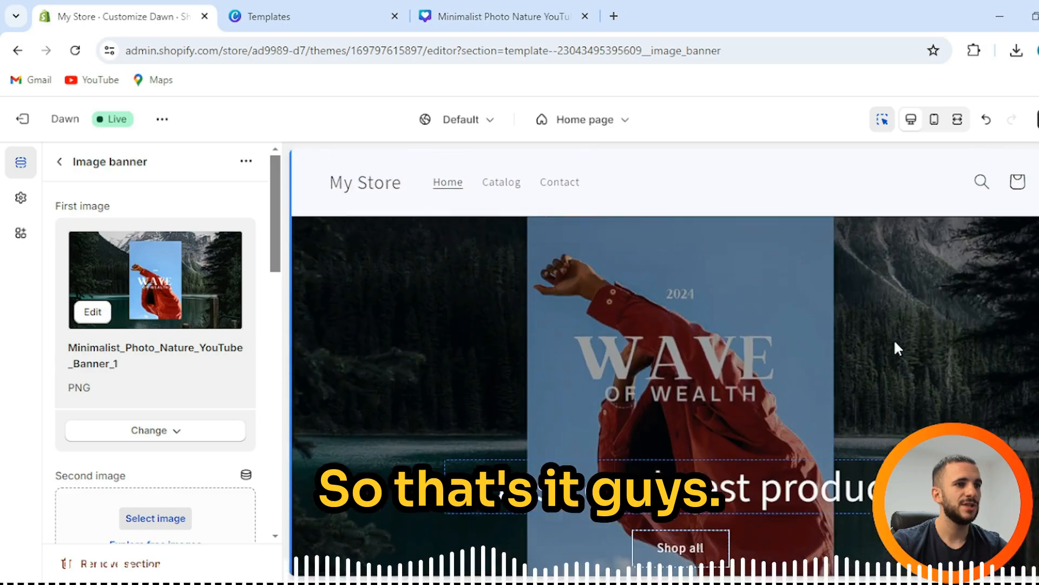
scroll(898, 349, up, 3)
scroll(898, 349, down, 3)
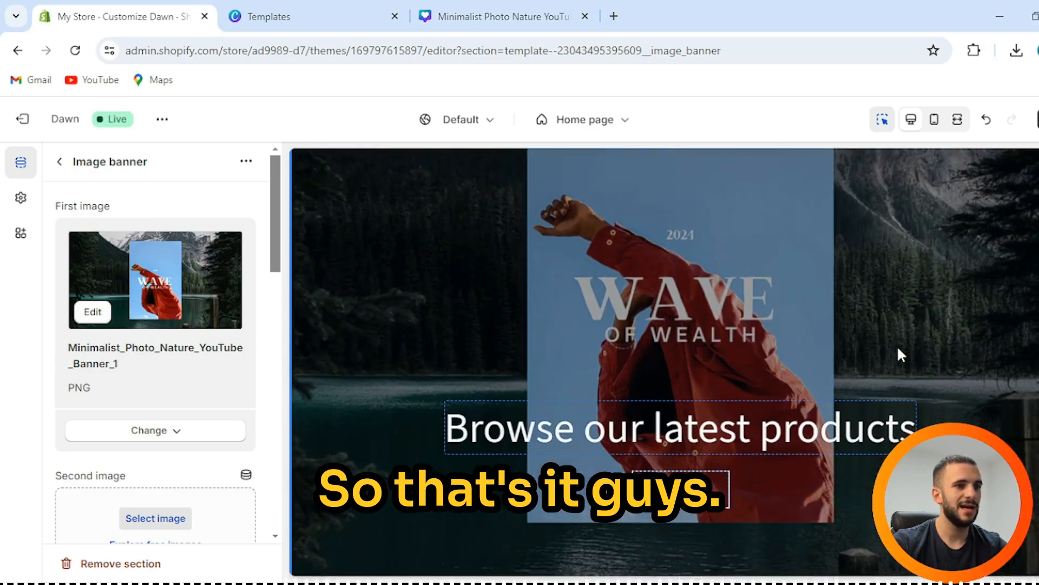
scroll(898, 349, up, 3)
scroll(897, 353, down, 3)
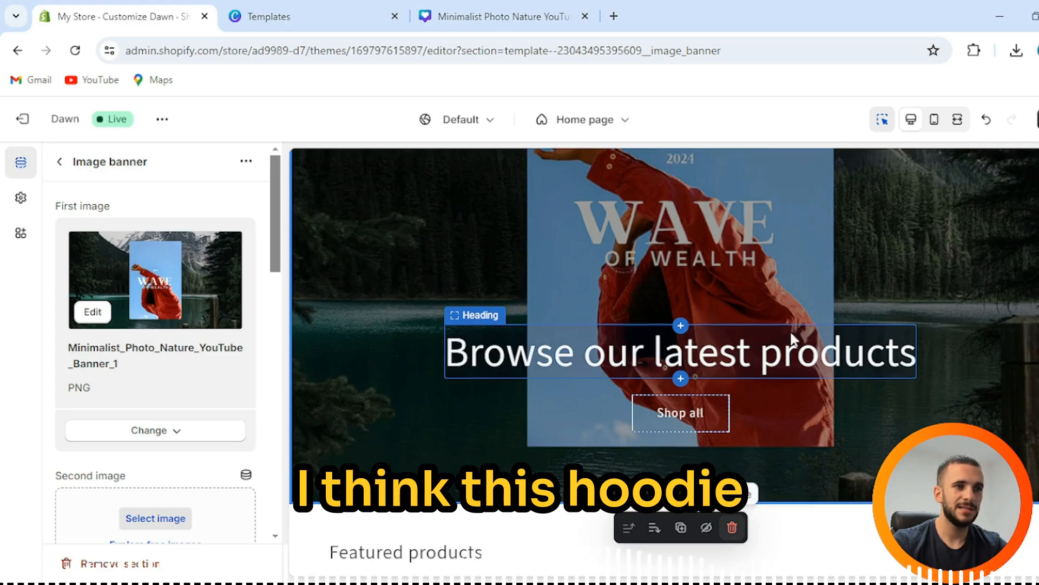
scroll(794, 341, up, 2)
scroll(780, 276, up, 2)
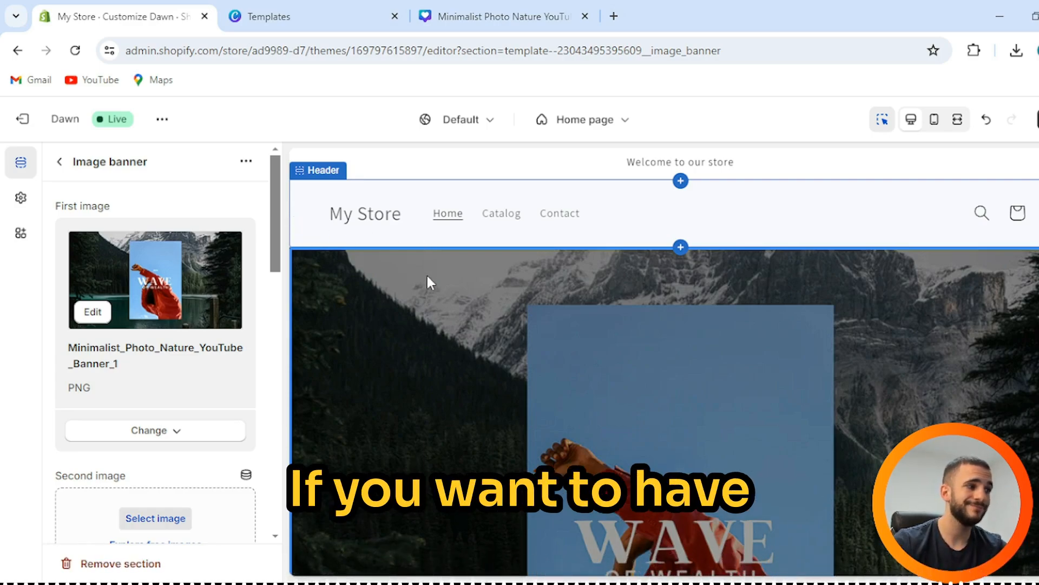
scroll(418, 278, down, 5)
scroll(417, 291, down, 3)
scroll(417, 292, up, 8)
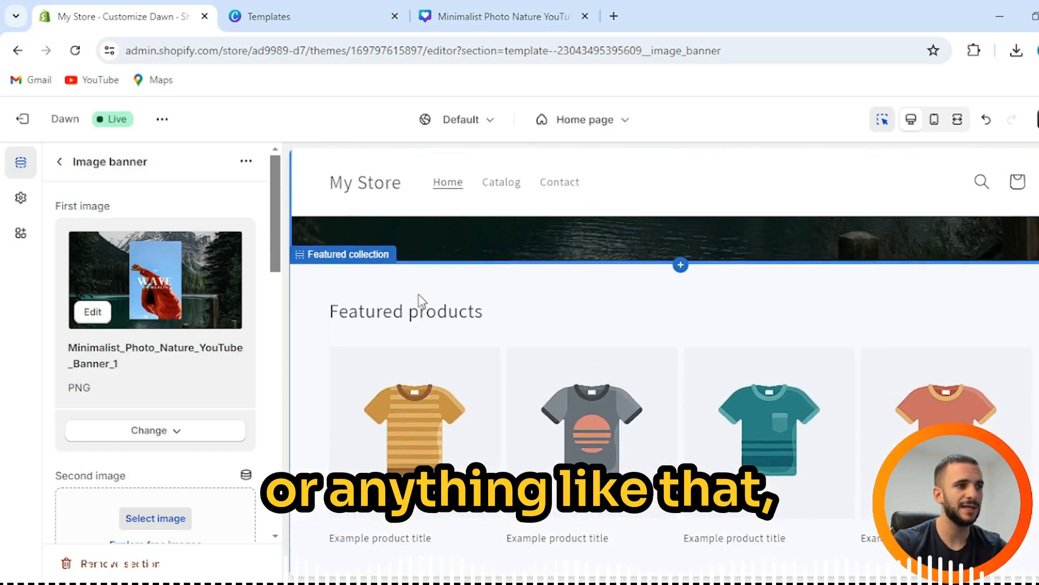
scroll(421, 301, up, 3)
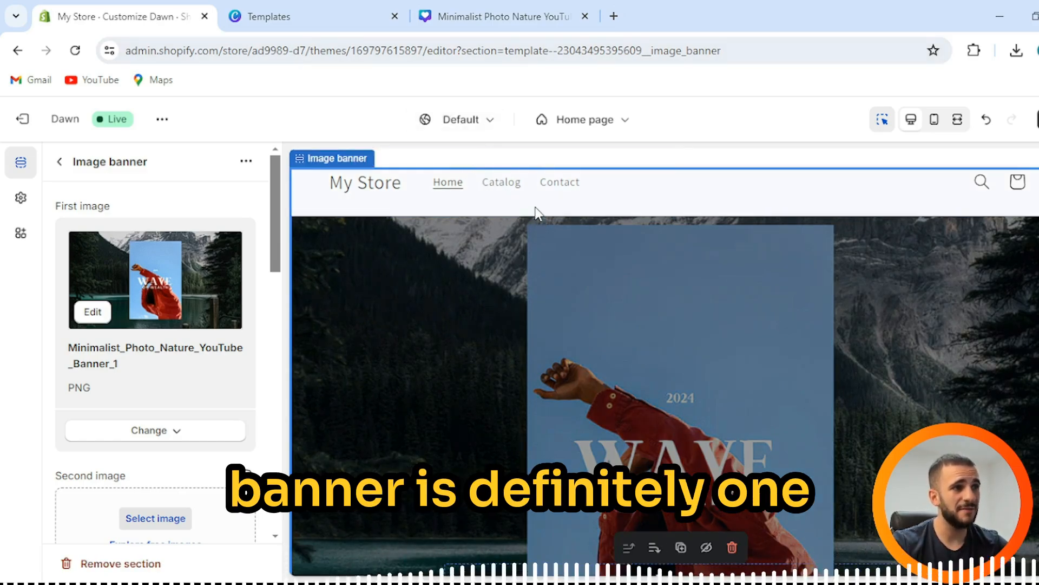
scroll(602, 241, down, 3)
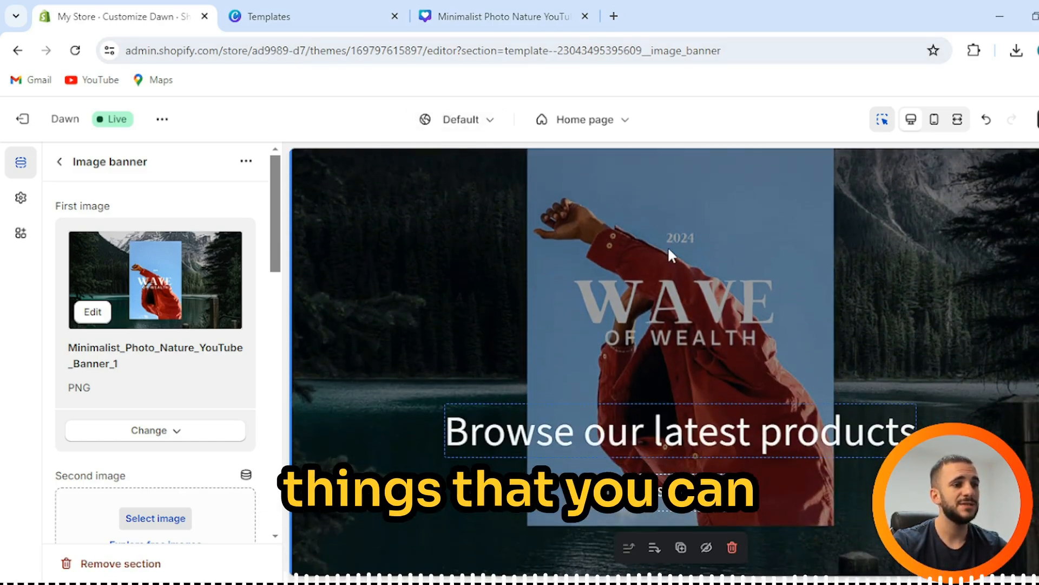
Open the settings of the "Browse our latest products" heading block and review its placement over the banner image.
click(738, 440)
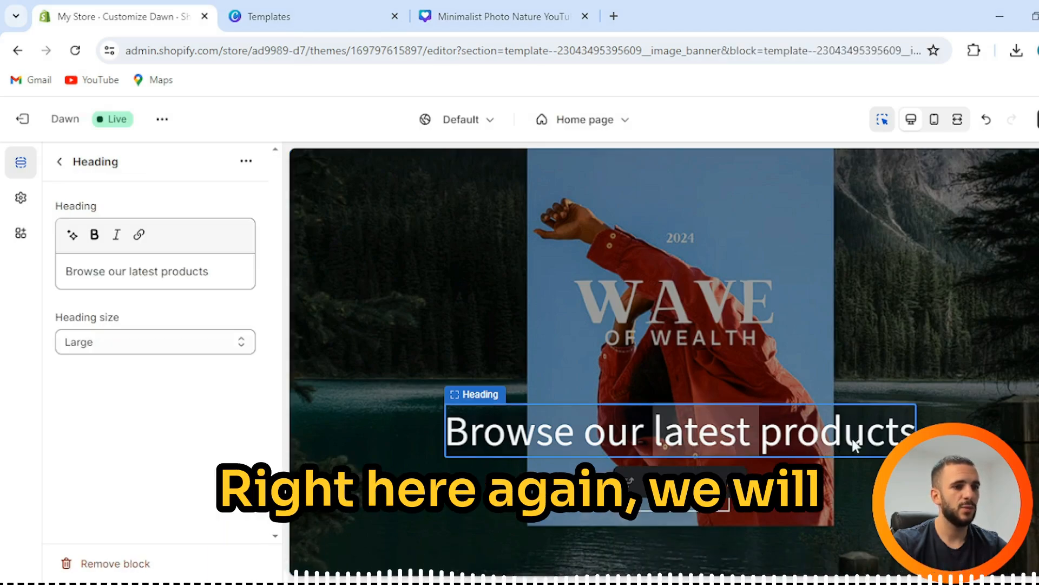
scroll(536, 226, up, 3)
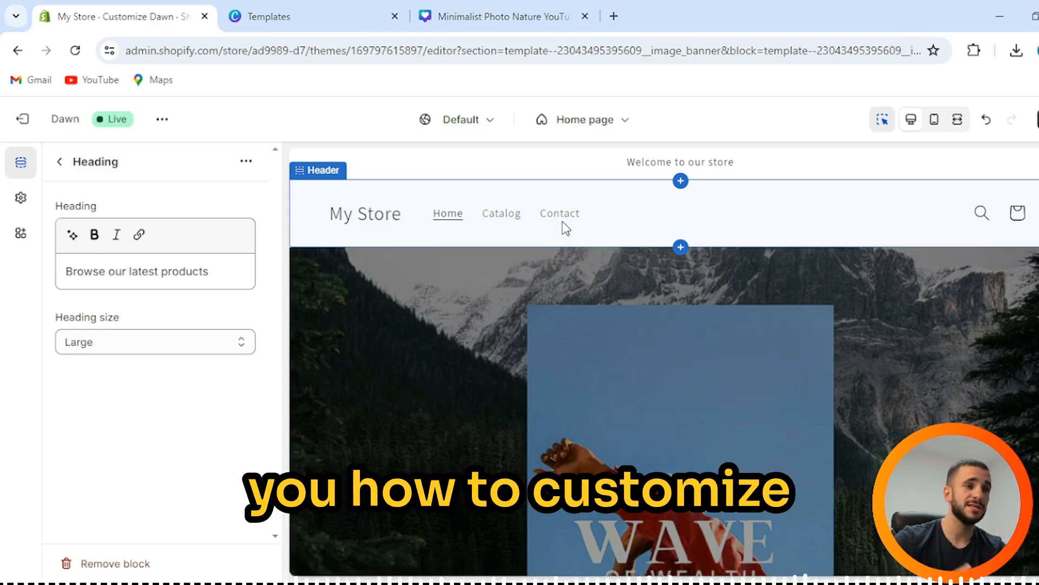
scroll(654, 307, down, 5)
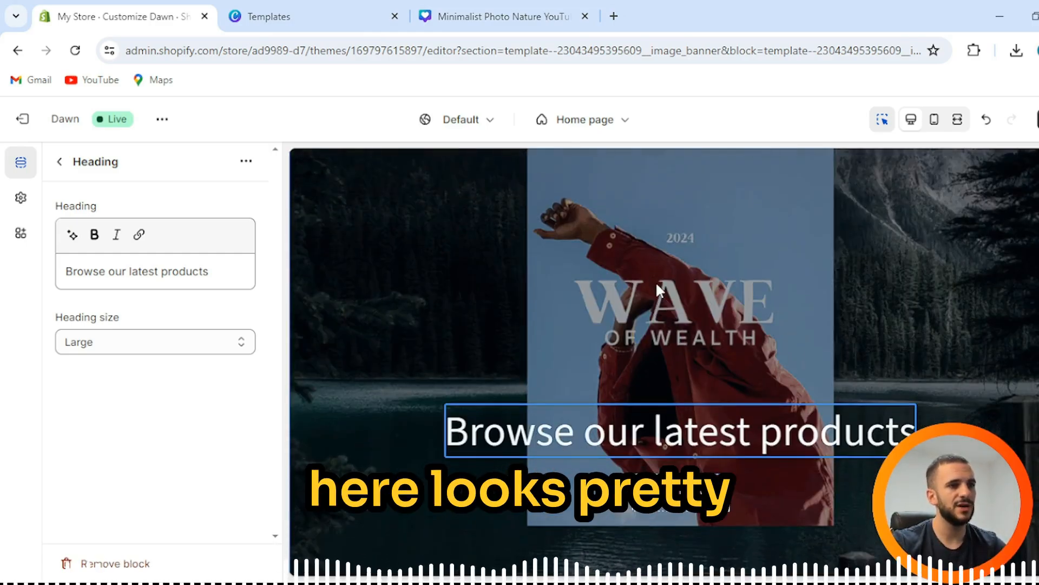
scroll(655, 281, up, 4)
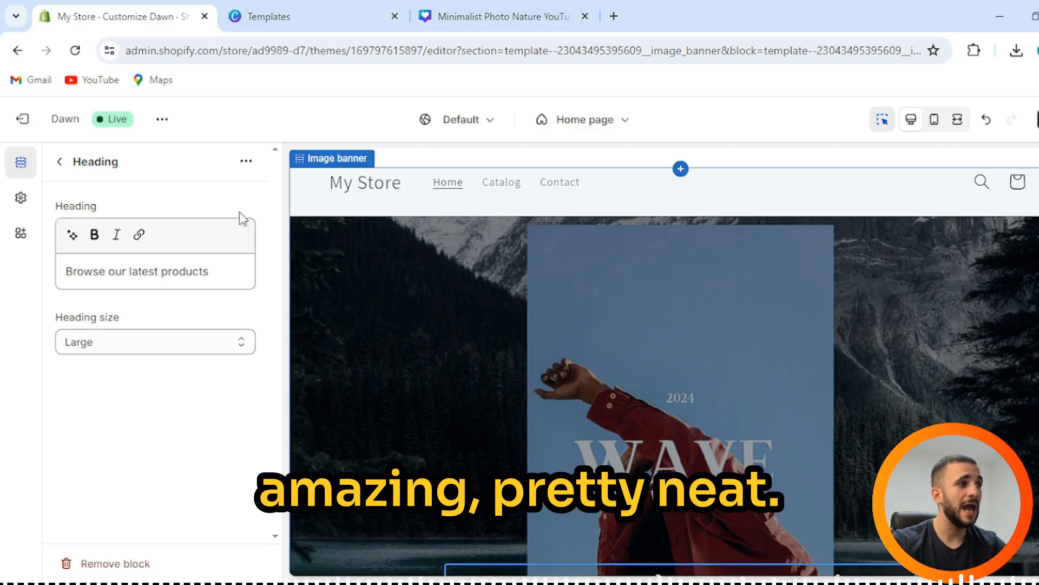